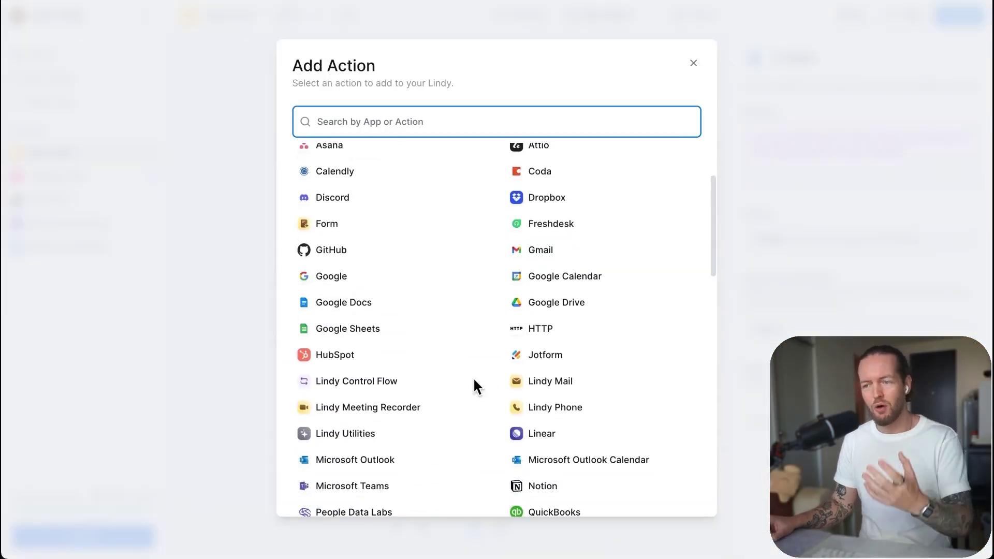
Step: Search the Add Action list for 'gmail' actions
{"action": "type", "text": "gmail"}
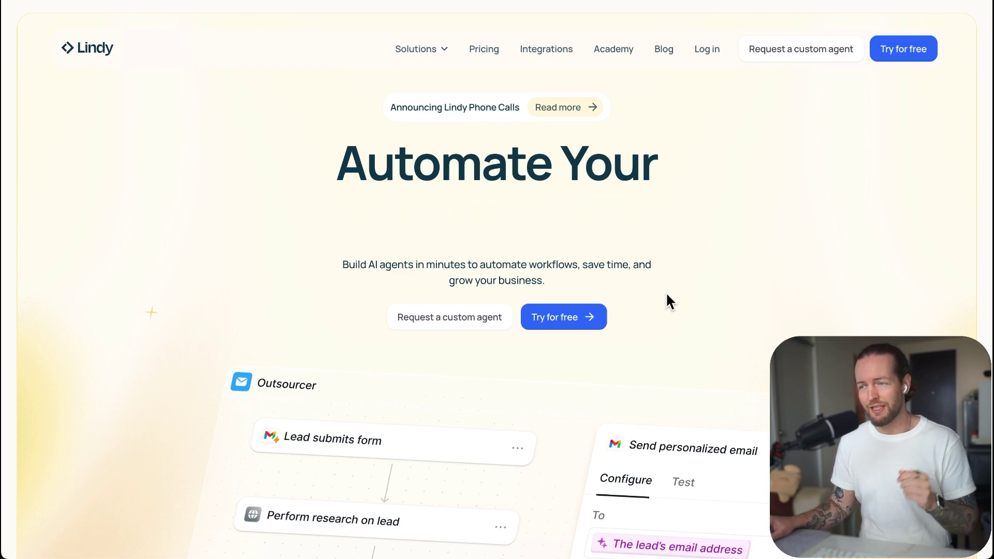
Step: Scroll the Lindy landing page and start the free trial to reach the Home dashboard
{"action": "scroll", "coordinate": [705, 304], "scroll_direction": "down", "scroll_amount": 1}
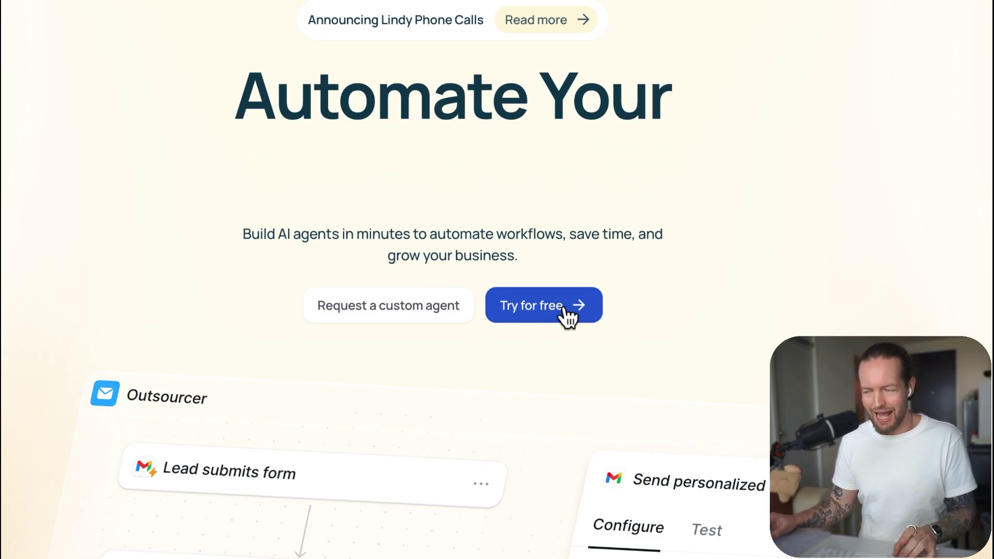
{"action": "left_click", "coordinate": [568, 313]}
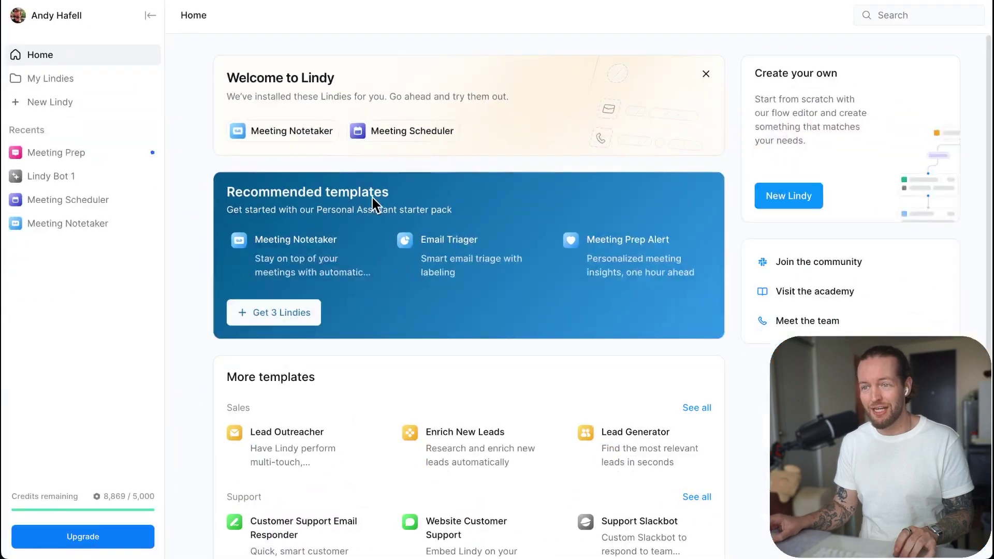
{"action": "scroll", "coordinate": [759, 205], "scroll_direction": "down", "scroll_amount": 6}
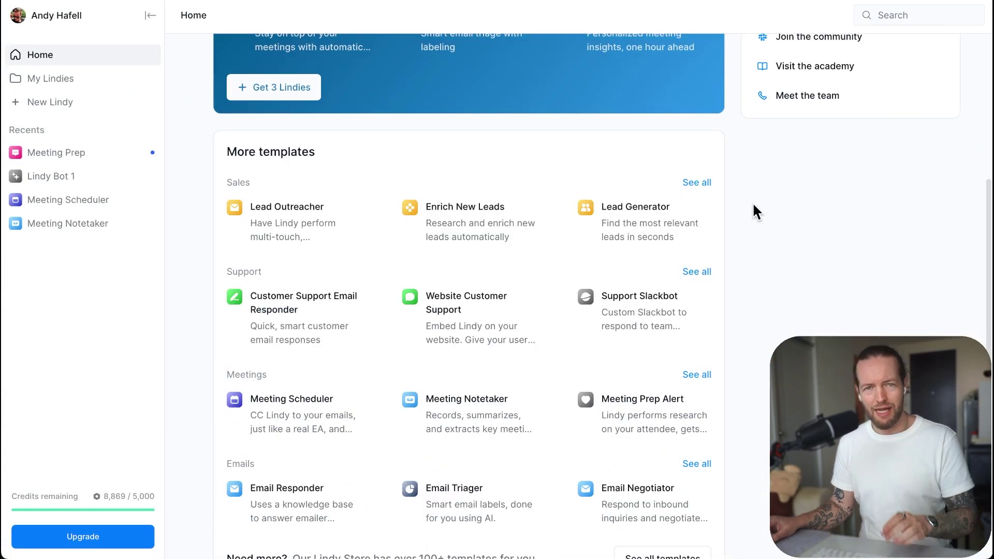
{"action": "left_click", "coordinate": [698, 184]}
{"action": "scroll", "coordinate": [756, 298], "scroll_direction": "down", "scroll_amount": 2}
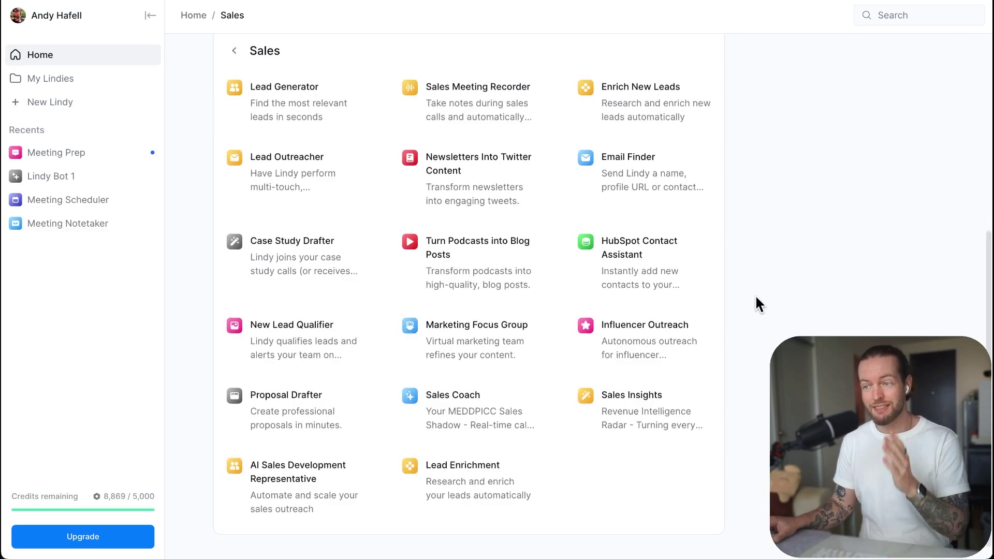
{"action": "left_click", "coordinate": [237, 51]}
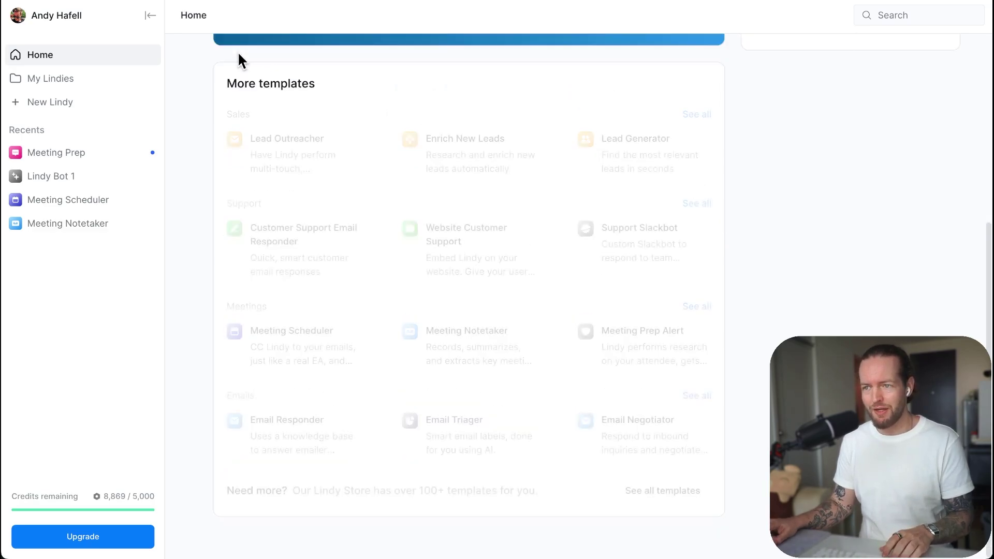
{"action": "left_click", "coordinate": [707, 205]}
{"action": "scroll", "coordinate": [739, 265], "scroll_direction": "down", "scroll_amount": 3}
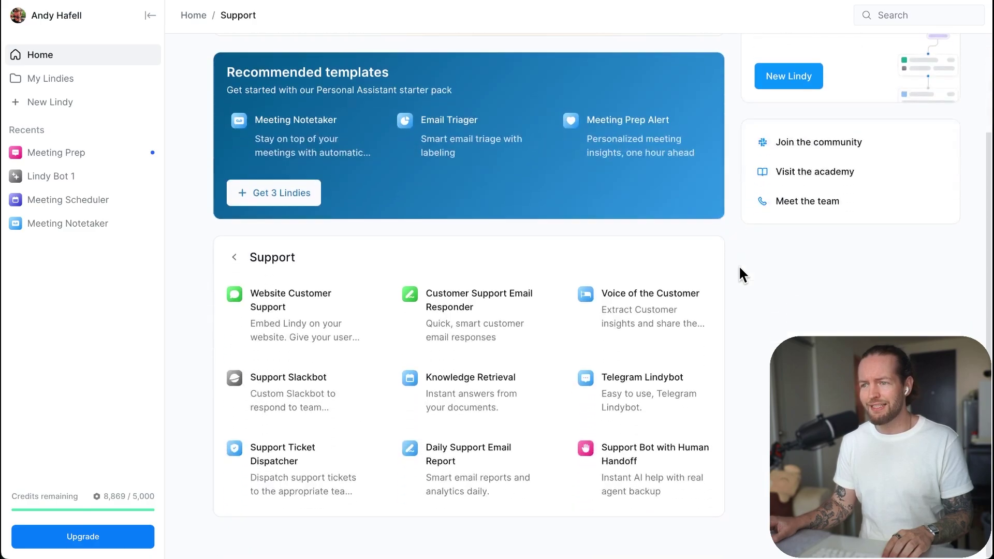
{"action": "scroll", "coordinate": [220, 95], "scroll_direction": "up", "scroll_amount": 3}
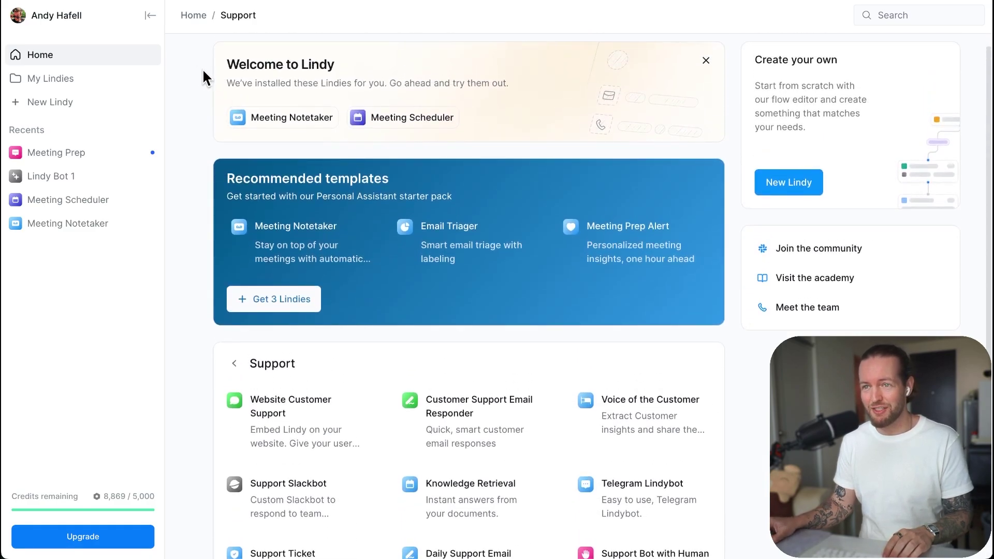
{"action": "left_click", "coordinate": [68, 199]}
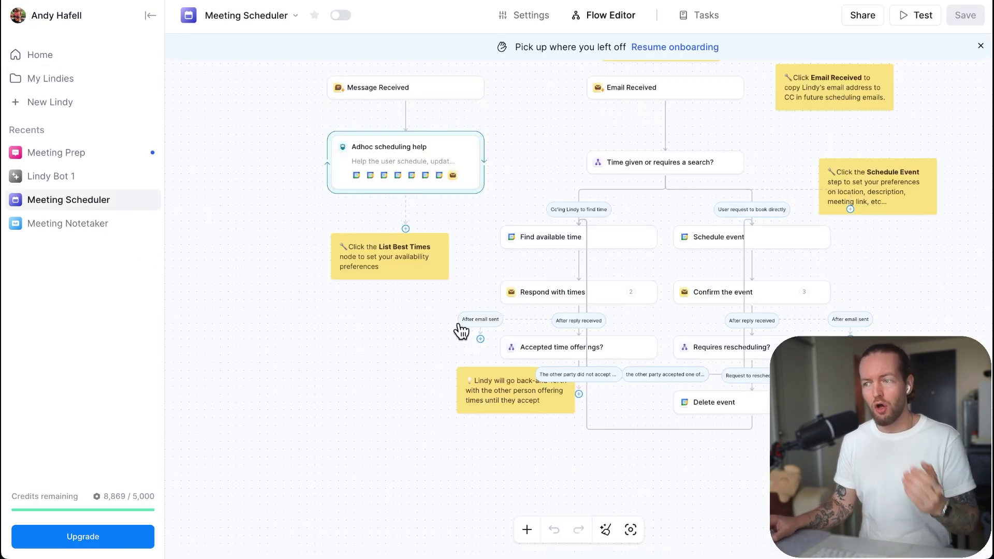
{"action": "left_click", "coordinate": [48, 51]}
{"action": "left_click", "coordinate": [700, 311]}
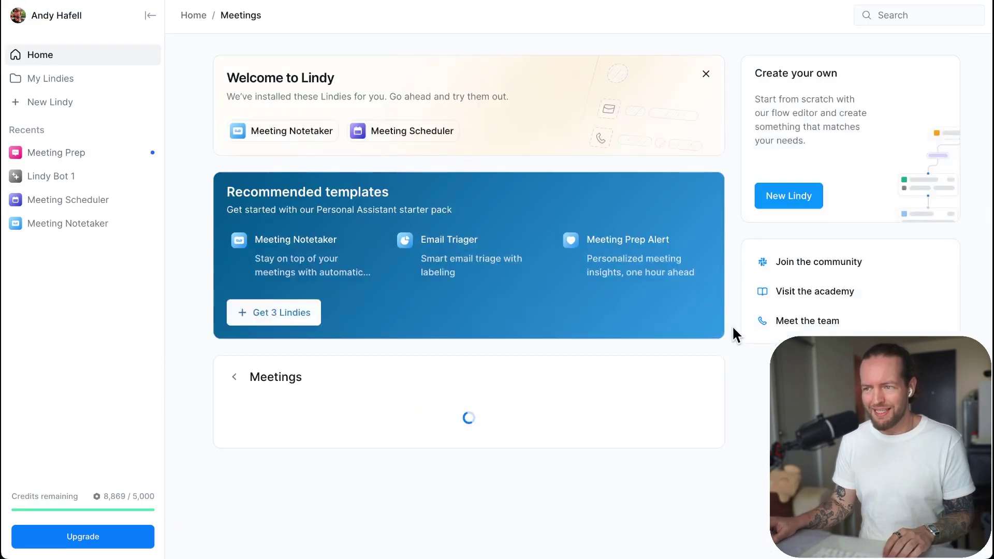
{"action": "scroll", "coordinate": [732, 348], "scroll_direction": "down", "scroll_amount": 3}
{"action": "scroll", "coordinate": [318, 73], "scroll_direction": "up", "scroll_amount": 3}
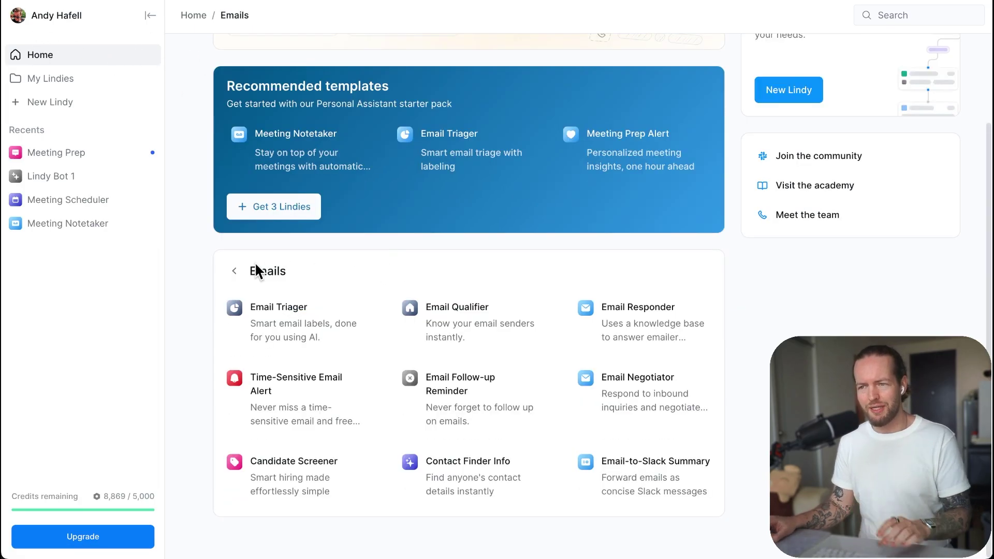
{"action": "left_click", "coordinate": [235, 270]}
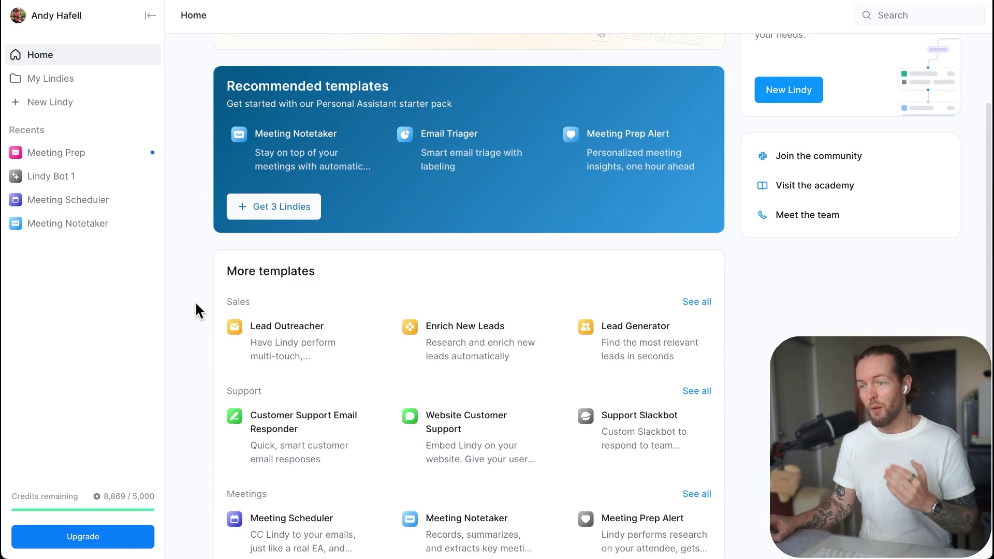
{"action": "scroll", "coordinate": [196, 305], "scroll_direction": "down", "scroll_amount": 5}
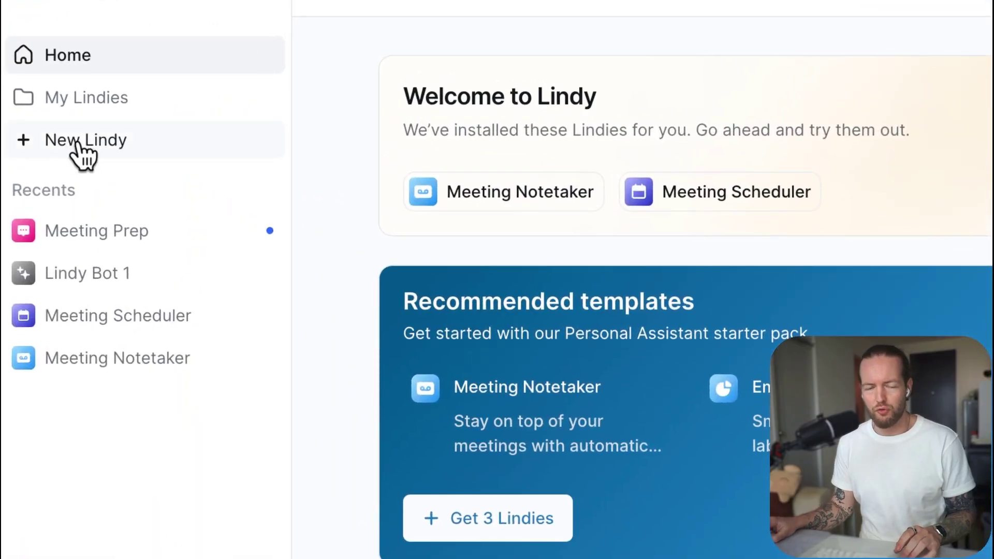
Step: Create a new Lindy from scratch with a blank flow
{"action": "left_click", "coordinate": [79, 139]}
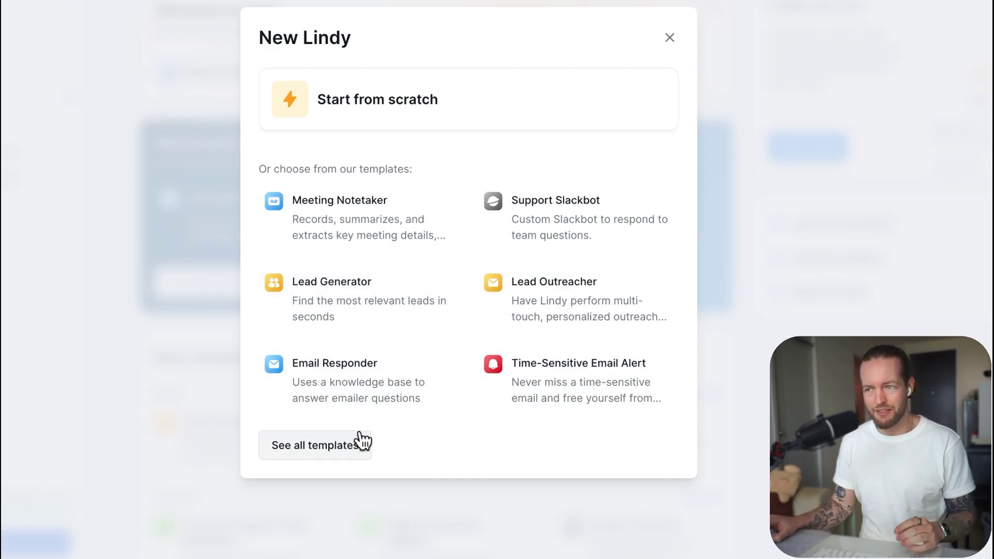
{"action": "left_click", "coordinate": [470, 119]}
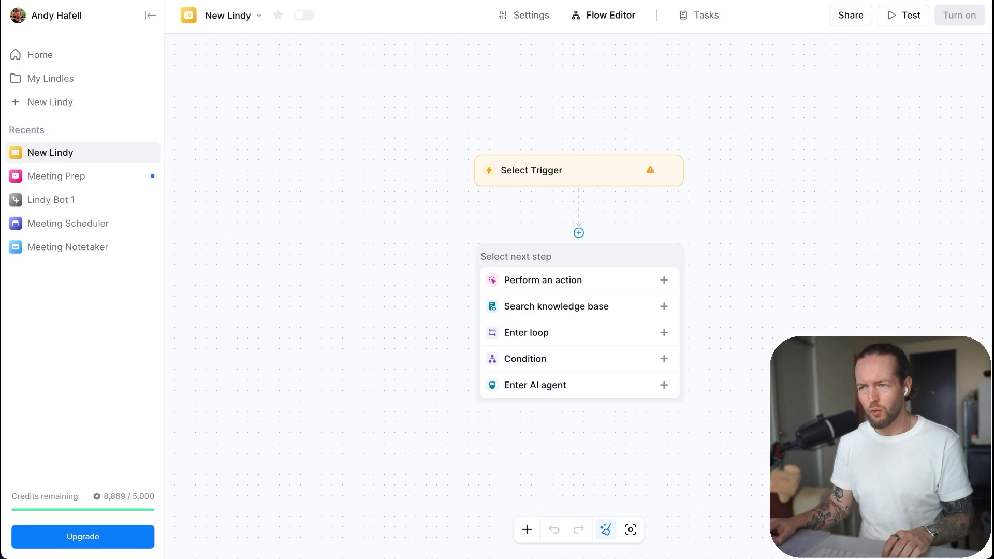
{"action": "left_click_drag", "start_coordinate": [3, 60], "coordinate": [374, 51]}
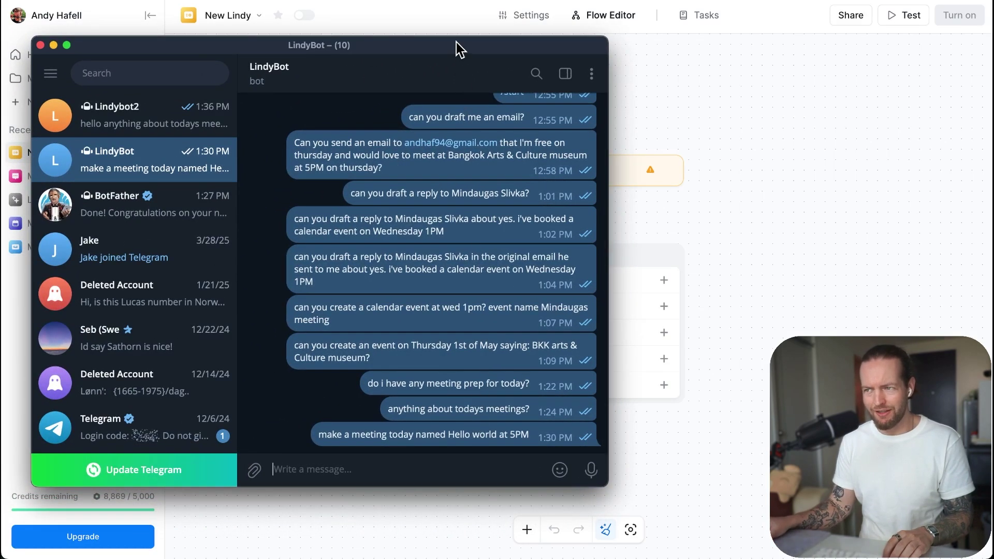
{"action": "left_click_drag", "start_coordinate": [459, 50], "coordinate": [445, 50]}
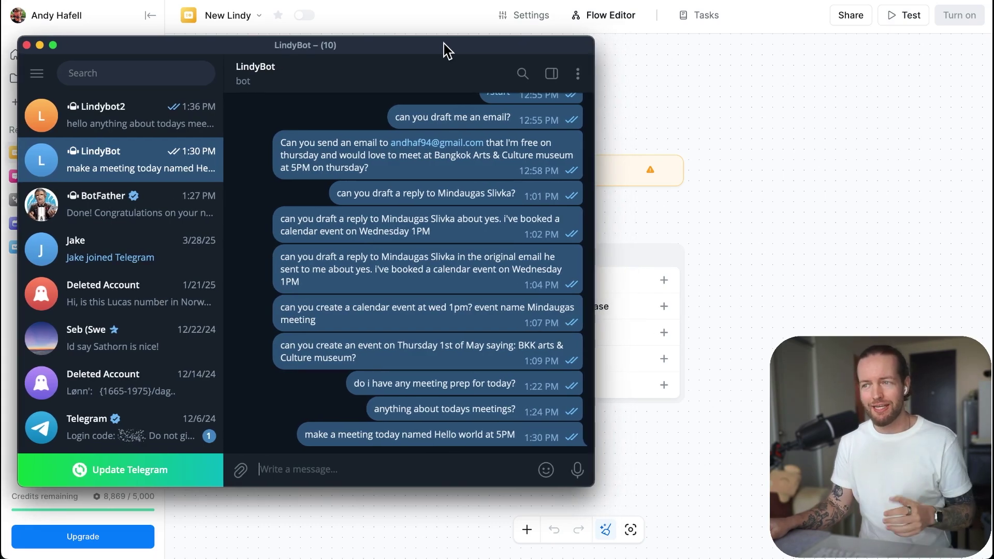
{"action": "left_click_drag", "start_coordinate": [444, 44], "coordinate": [1, 26]}
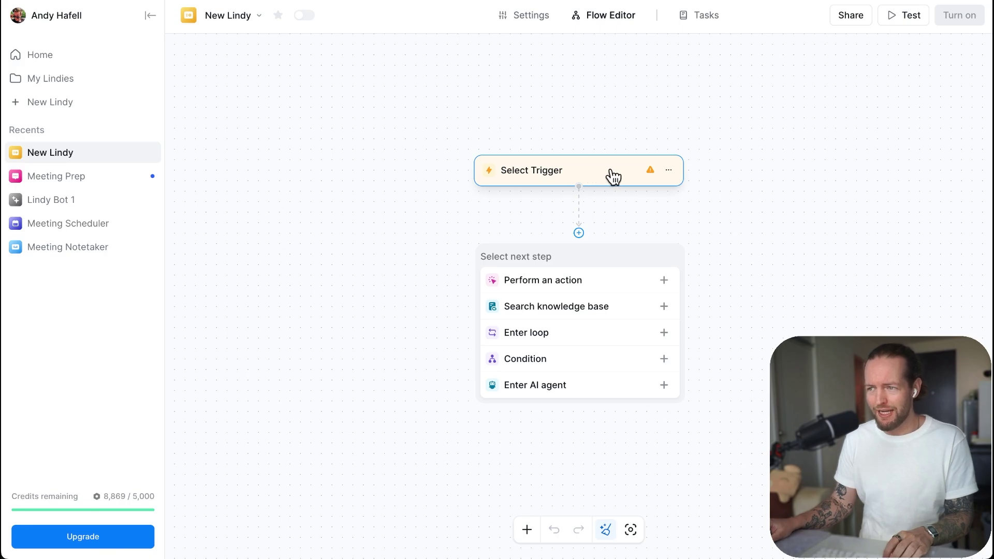
Step: Set the trigger to Telegram Bot 'New Message Updates' using the Telegram account
{"action": "left_click", "coordinate": [613, 177]}
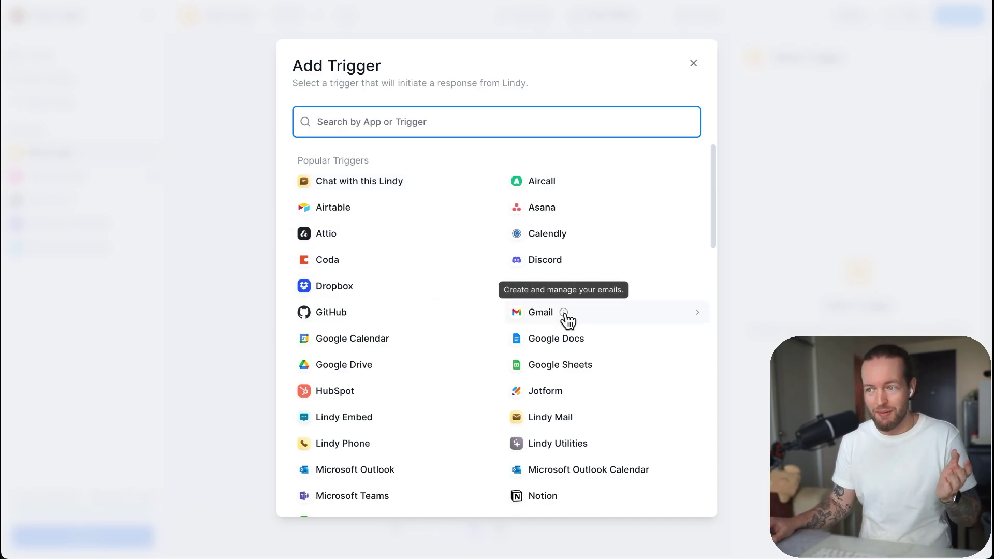
{"action": "scroll", "coordinate": [623, 324], "scroll_direction": "down", "scroll_amount": 4}
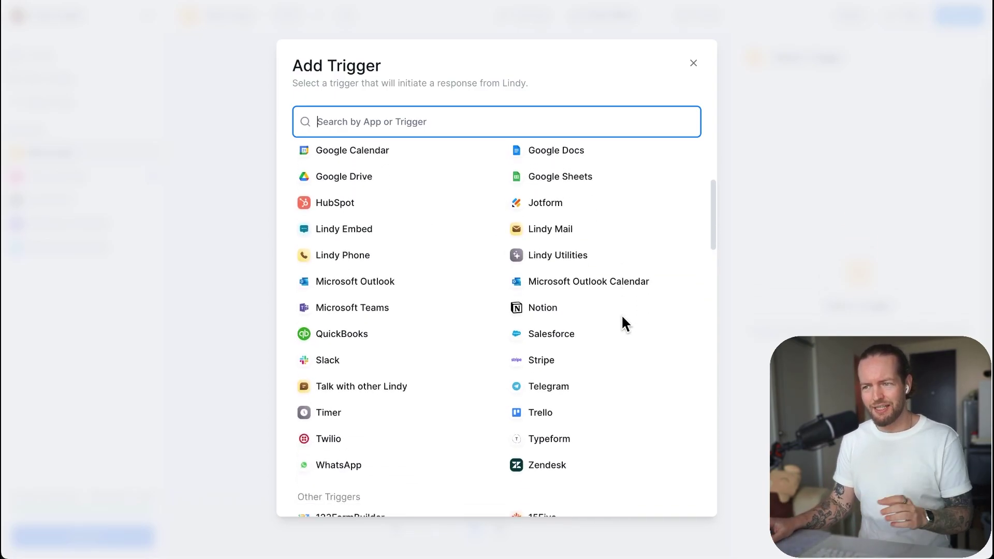
{"action": "scroll", "coordinate": [621, 315], "scroll_direction": "up", "scroll_amount": 5}
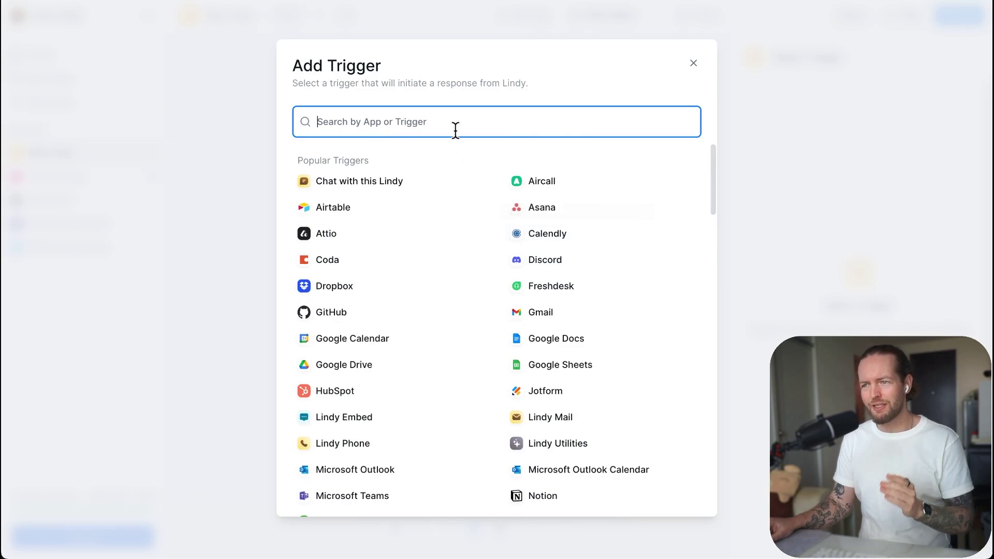
{"action": "type", "text": "t"}
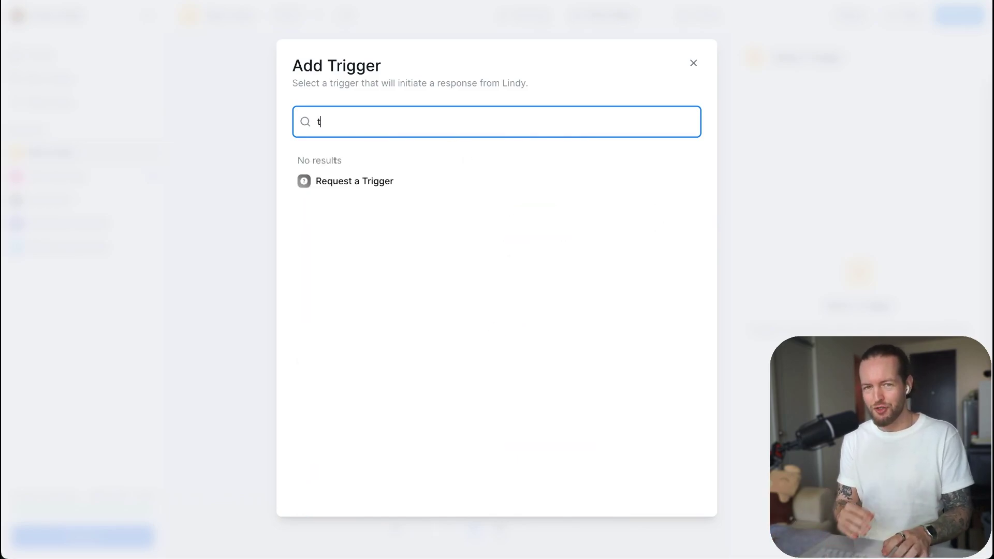
{"action": "type", "text": "elegram"}
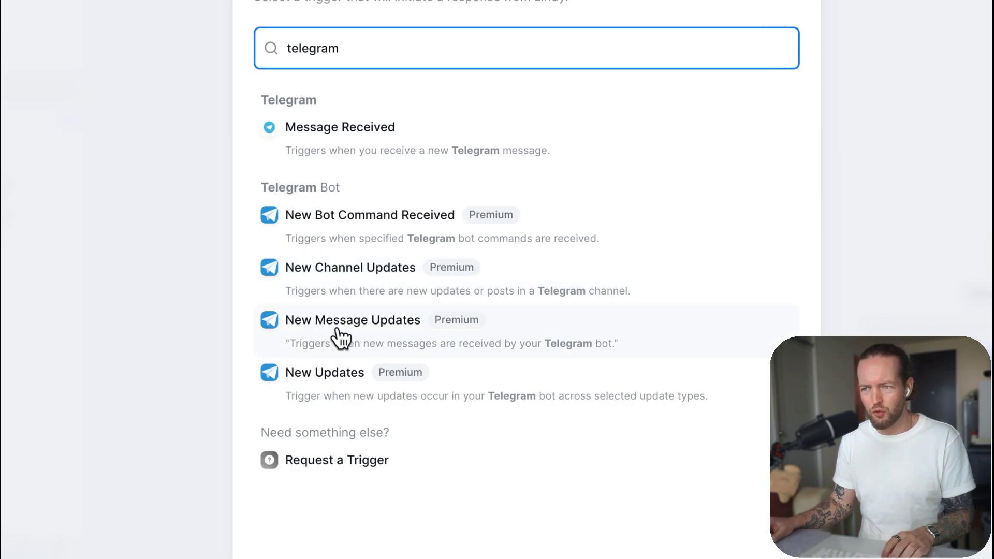
{"action": "left_click", "coordinate": [396, 337]}
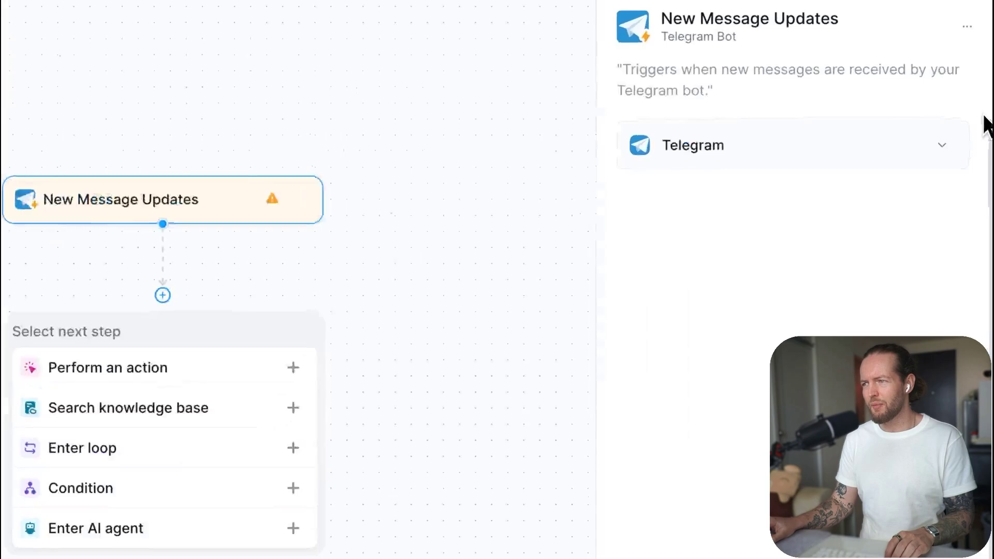
{"action": "left_click", "coordinate": [936, 166]}
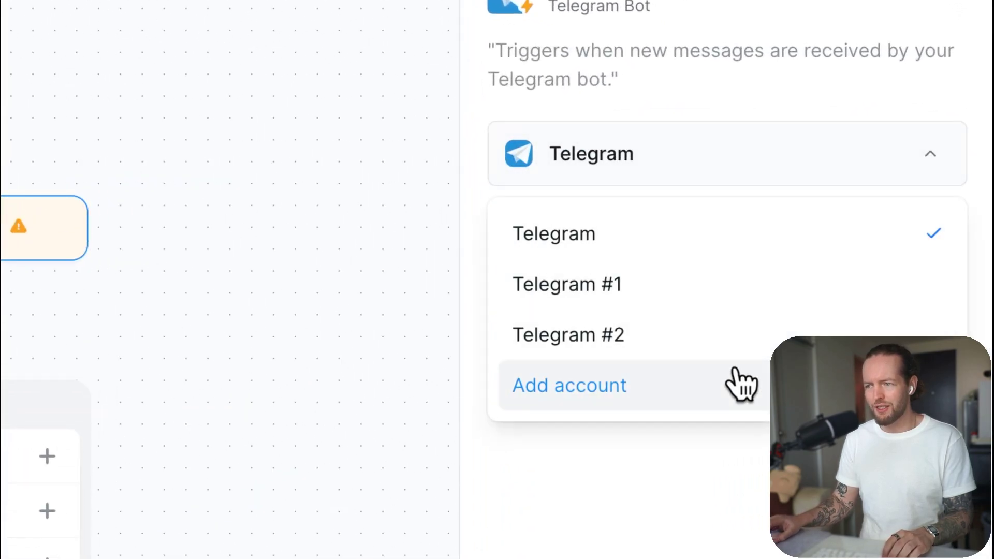
{"action": "left_click", "coordinate": [642, 447]}
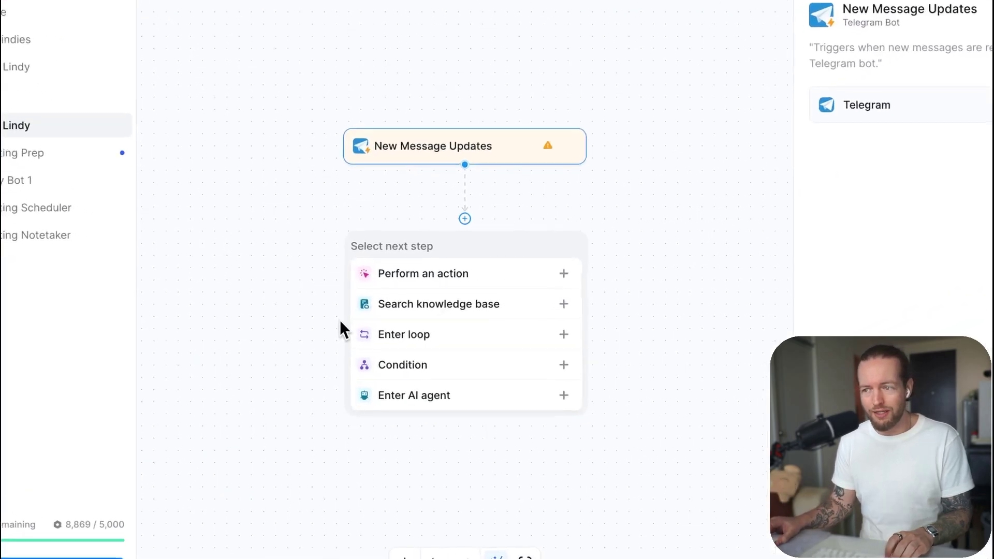
Step: Add a Condition step with the branch 'user is asking to draft an email'
{"action": "left_click", "coordinate": [437, 365]}
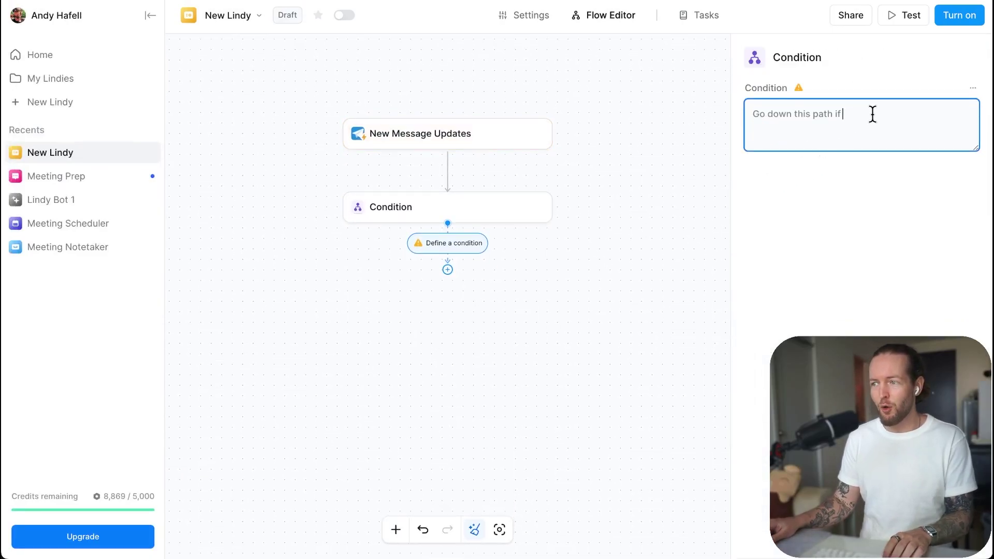
{"action": "type", "text": "us"}
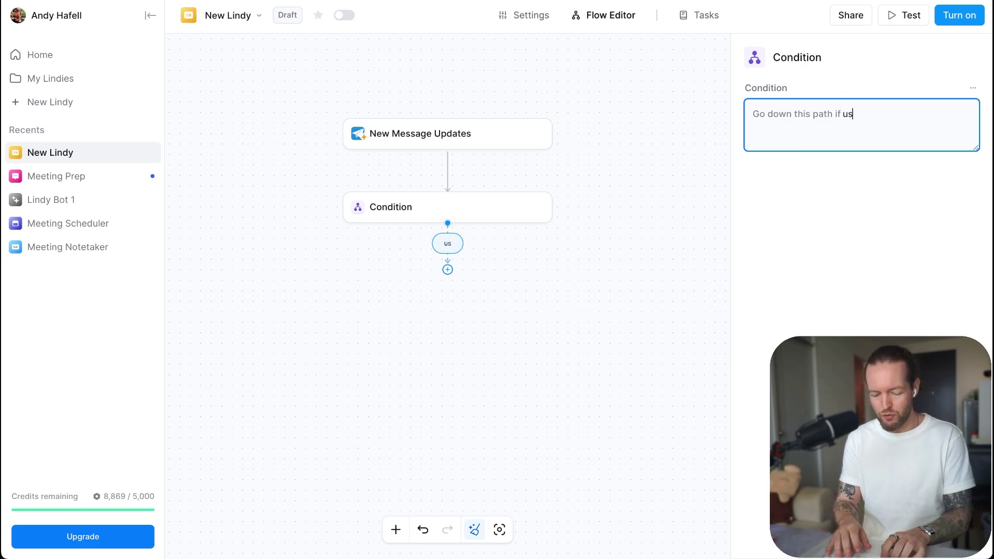
{"action": "type", "text": "er is asking to tr"}
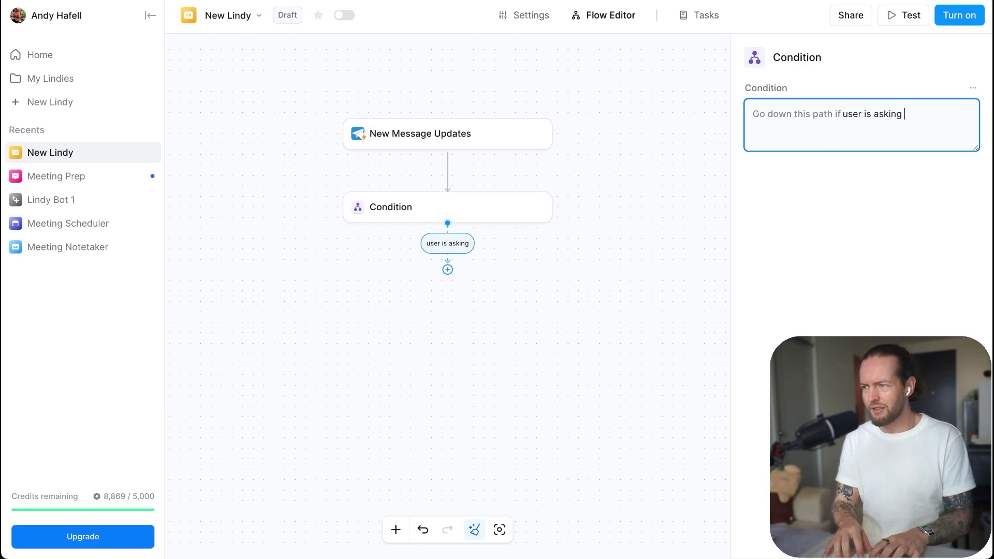
{"action": "key", "text": "BackSpace"}
{"action": "key", "text": "BackSpace"}
{"action": "type", "text": "draft an email"}
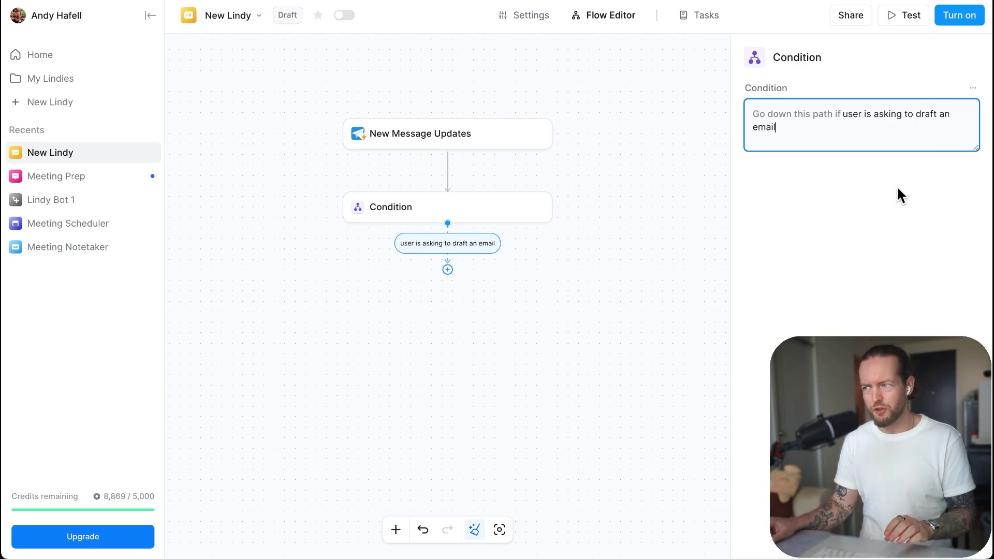
{"action": "left_click", "coordinate": [720, 255]}
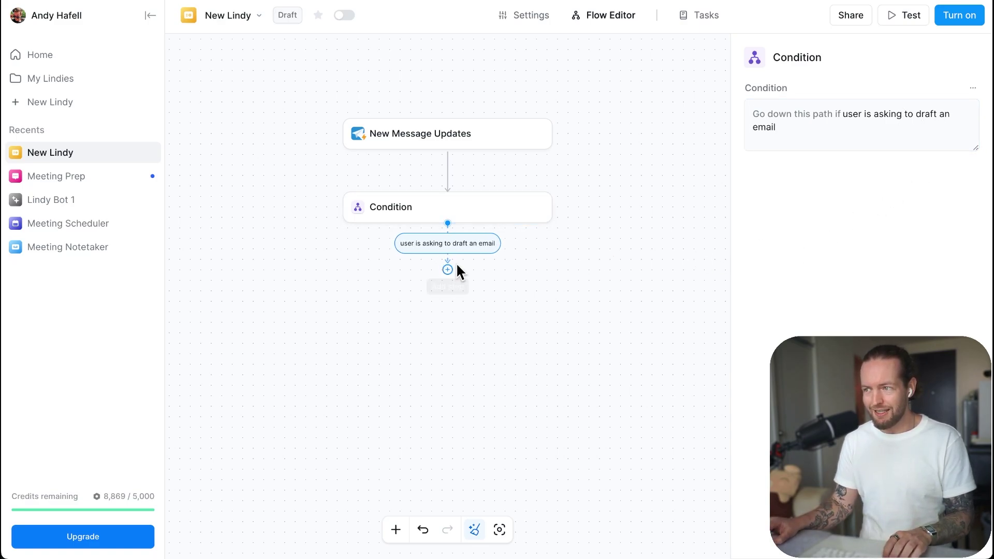
Step: Add a second branch 'user is asking about creating a calendar event'
{"action": "mouse_move", "coordinate": [475, 247]}
{"action": "left_click", "coordinate": [467, 215]}
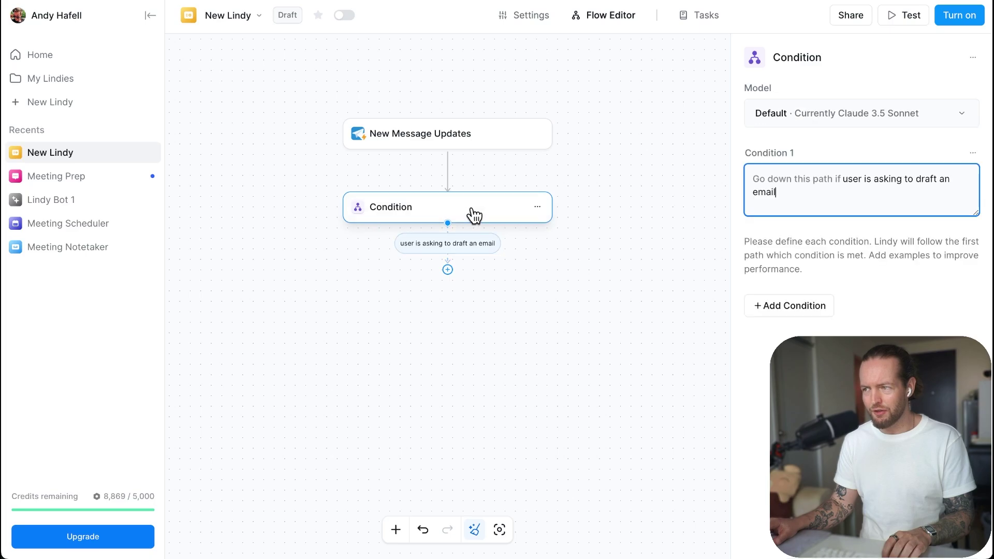
{"action": "left_click", "coordinate": [811, 311]}
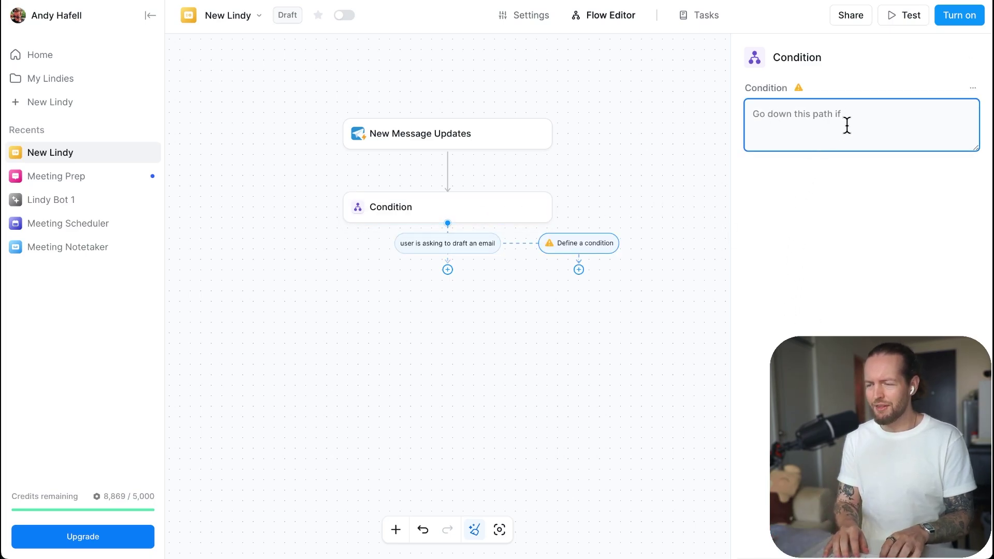
{"action": "type", "text": "user is a"}
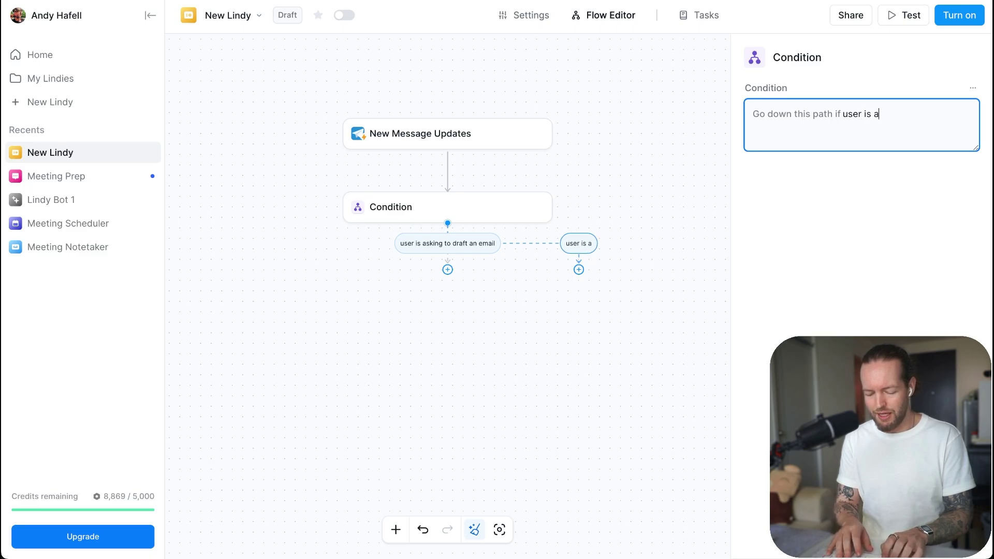
{"action": "type", "text": "sking about creating a calendar e"}
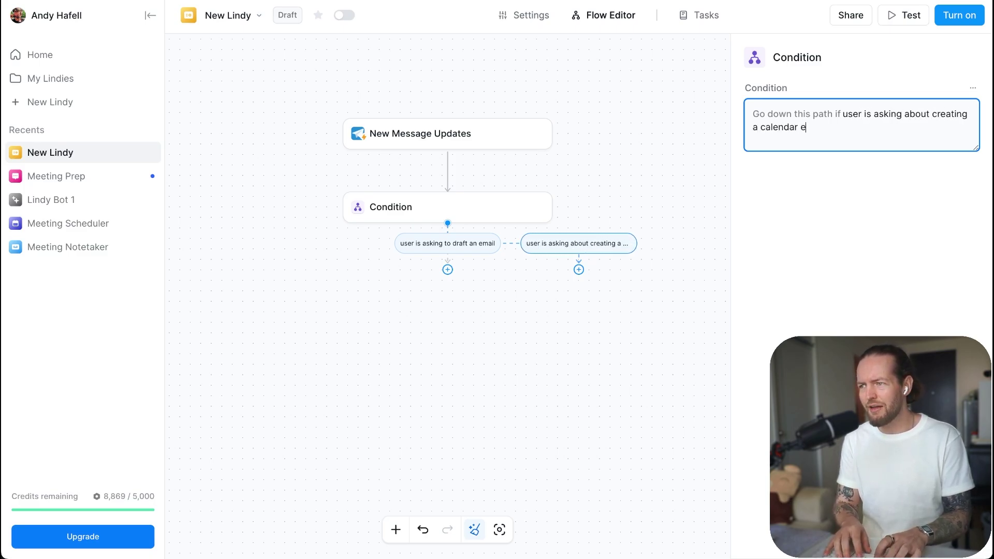
{"action": "type", "text": "vent"}
{"action": "left_click", "coordinate": [874, 213]}
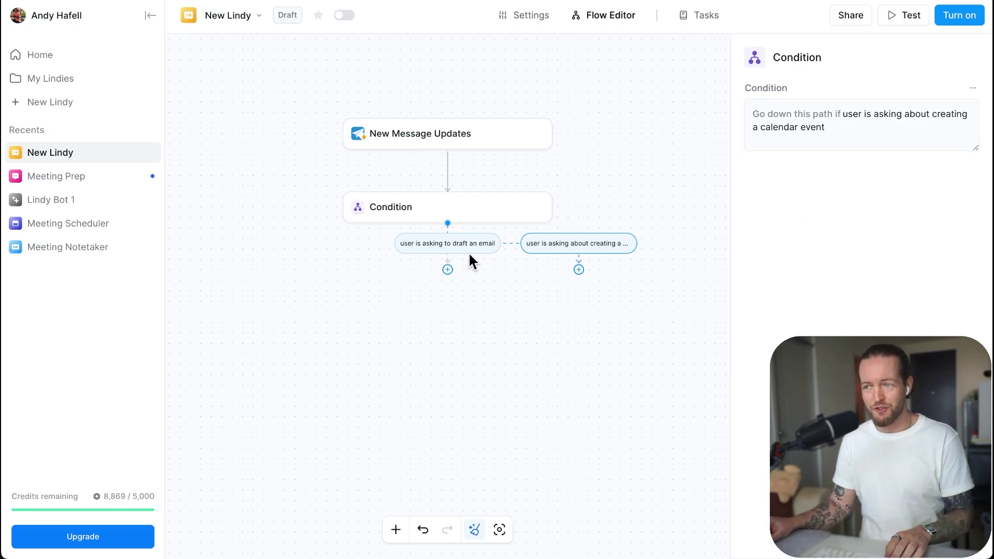
{"action": "left_click", "coordinate": [618, 187]}
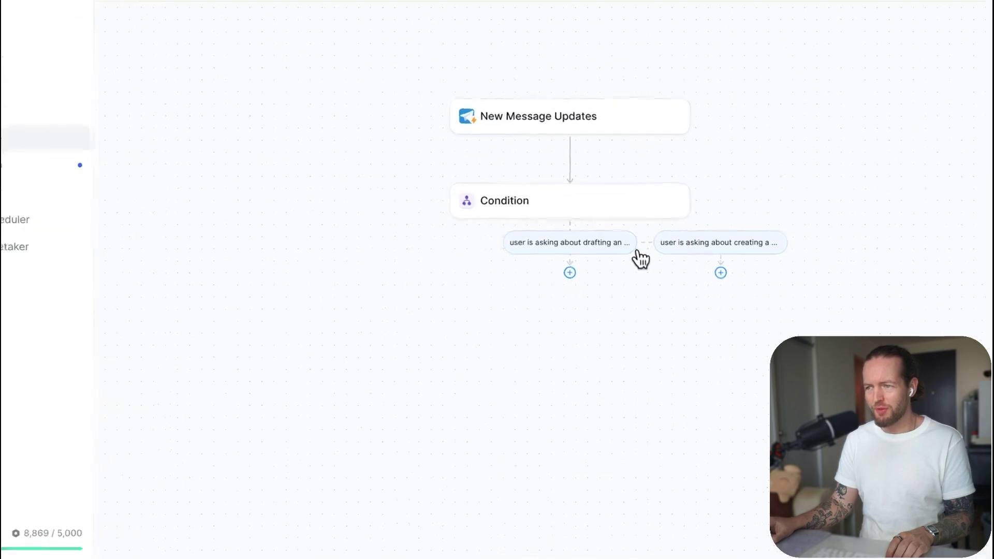
{"action": "left_click", "coordinate": [581, 244]}
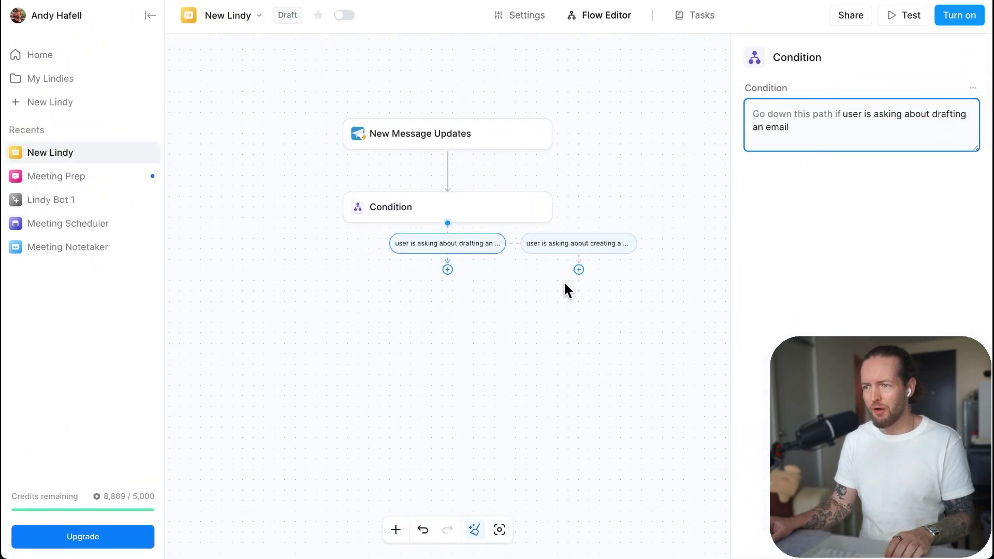
Step: Add an AI Agent under the email branch, prompted to write draft emails from user requests
{"action": "left_click", "coordinate": [549, 287]}
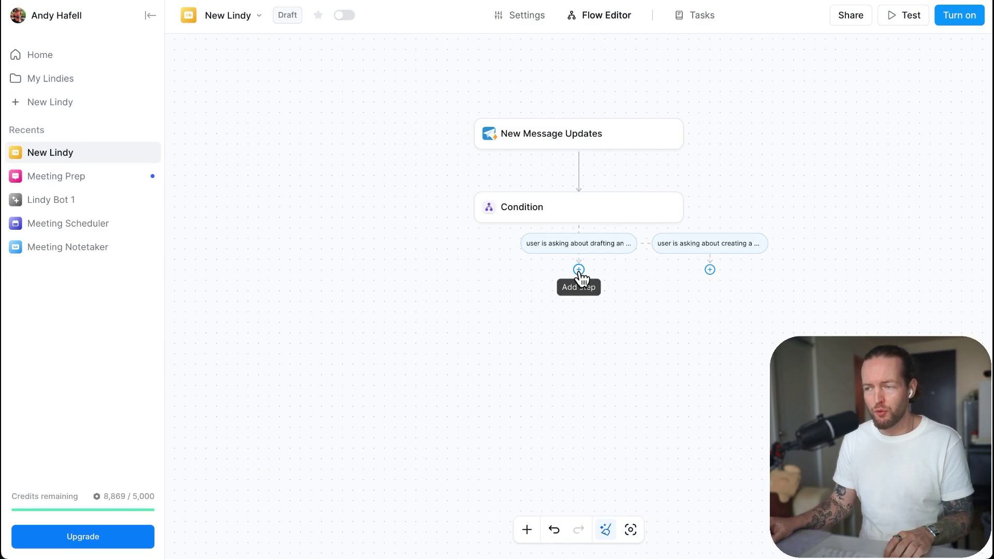
{"action": "left_click", "coordinate": [578, 270]}
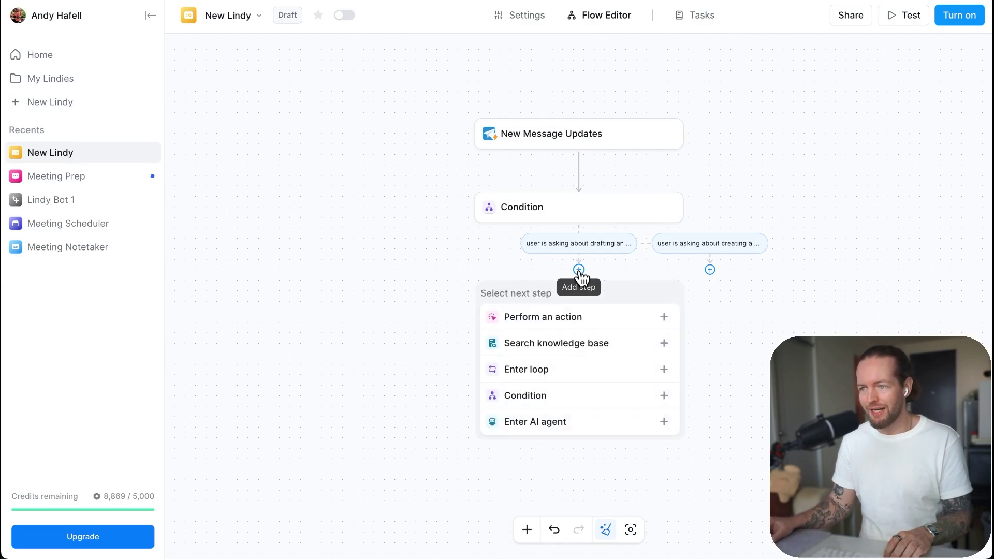
{"action": "left_click", "coordinate": [648, 426]}
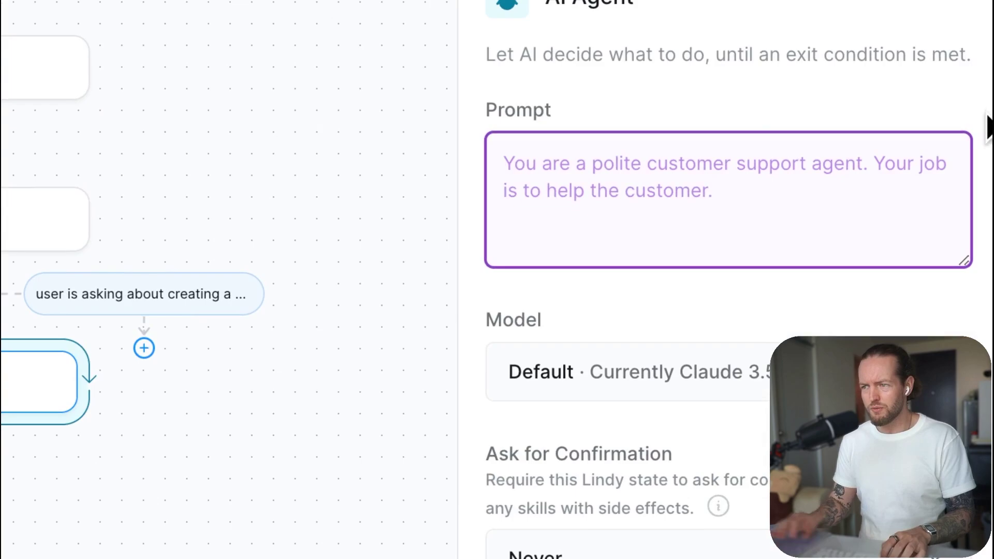
{"action": "type", "text": "you're a helpful email agent."}
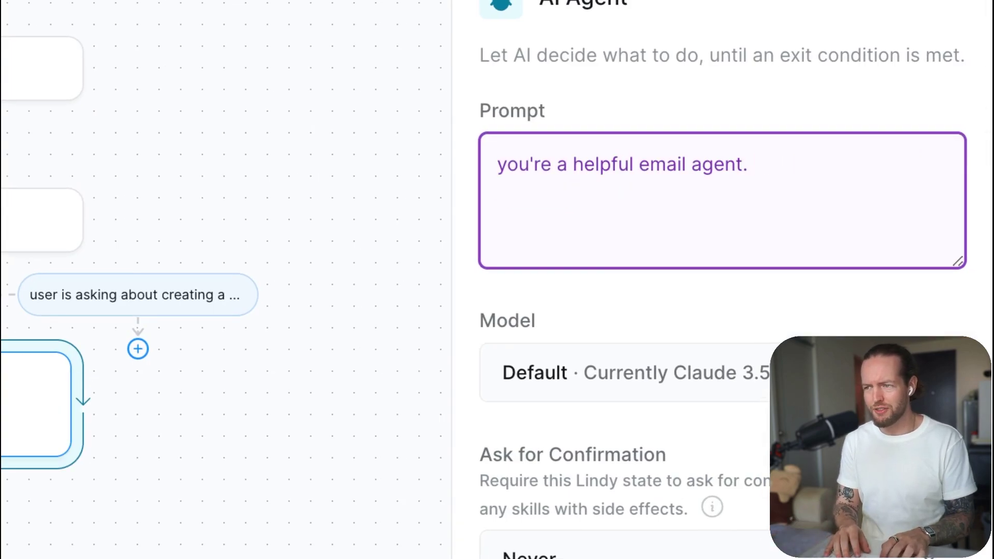
{"action": "type", "text": "your task is to write a draft email based on users reques"}
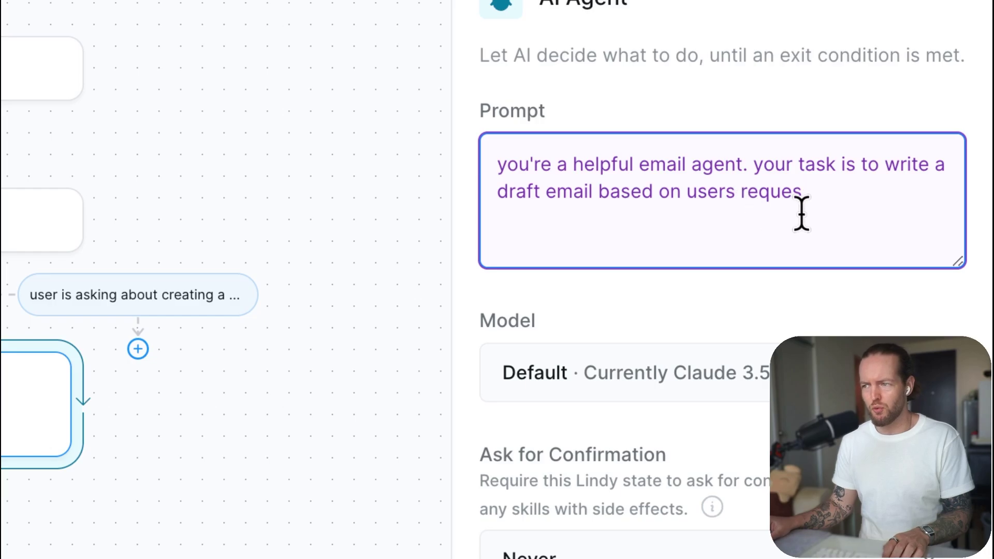
{"action": "type", "text": "t"}
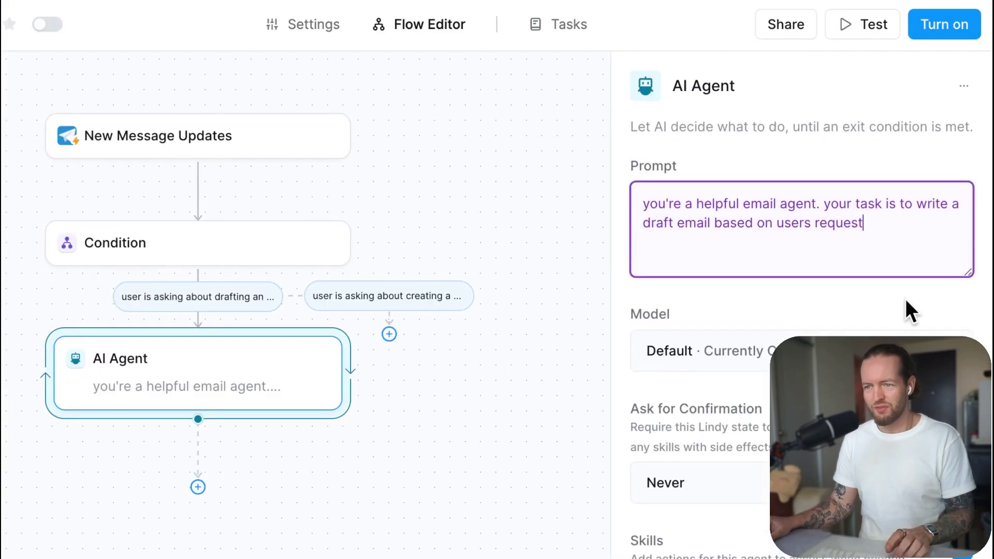
{"action": "left_click", "coordinate": [905, 300]}
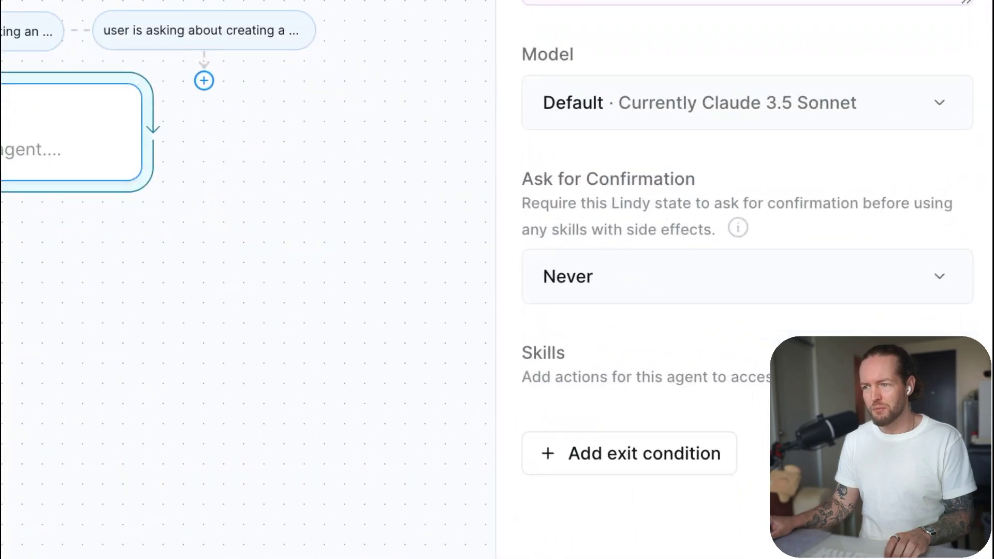
Step: Give the email agent Gmail's Create Draft skill
{"action": "left_click", "coordinate": [647, 404]}
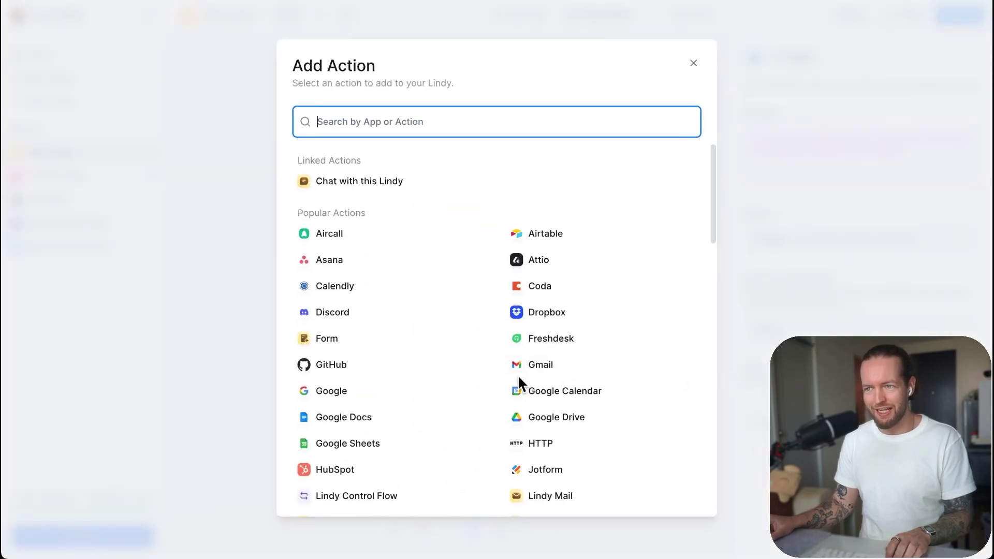
{"action": "scroll", "coordinate": [473, 383], "scroll_direction": "down", "scroll_amount": 5}
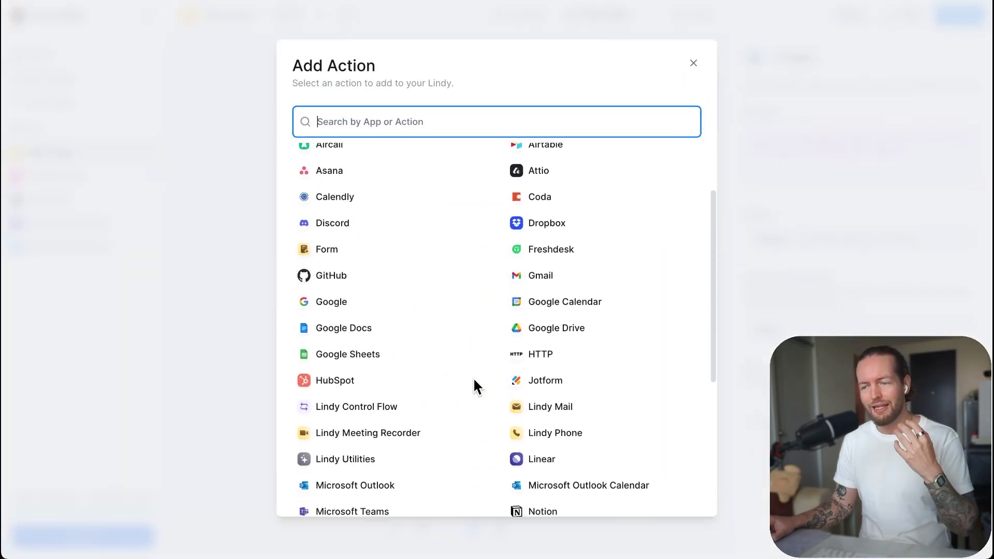
{"action": "scroll", "coordinate": [474, 381], "scroll_direction": "down", "scroll_amount": 6}
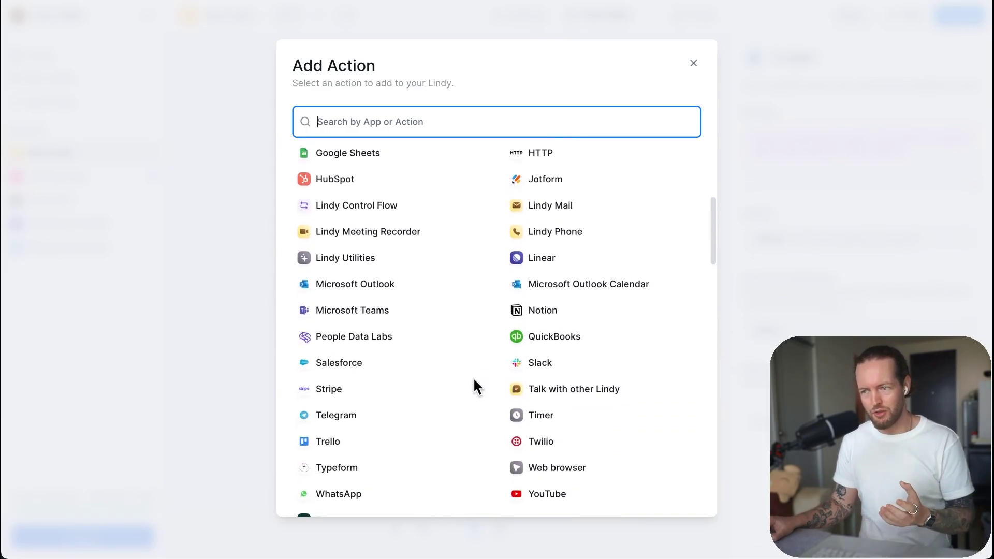
{"action": "scroll", "coordinate": [489, 376], "scroll_direction": "down", "scroll_amount": 10}
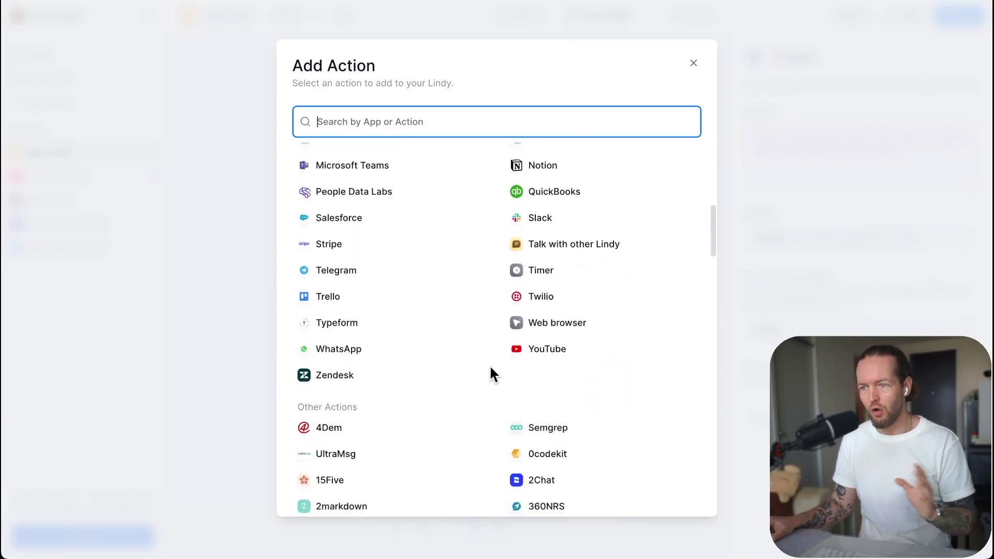
{"action": "scroll", "coordinate": [489, 365], "scroll_direction": "up", "scroll_amount": 20}
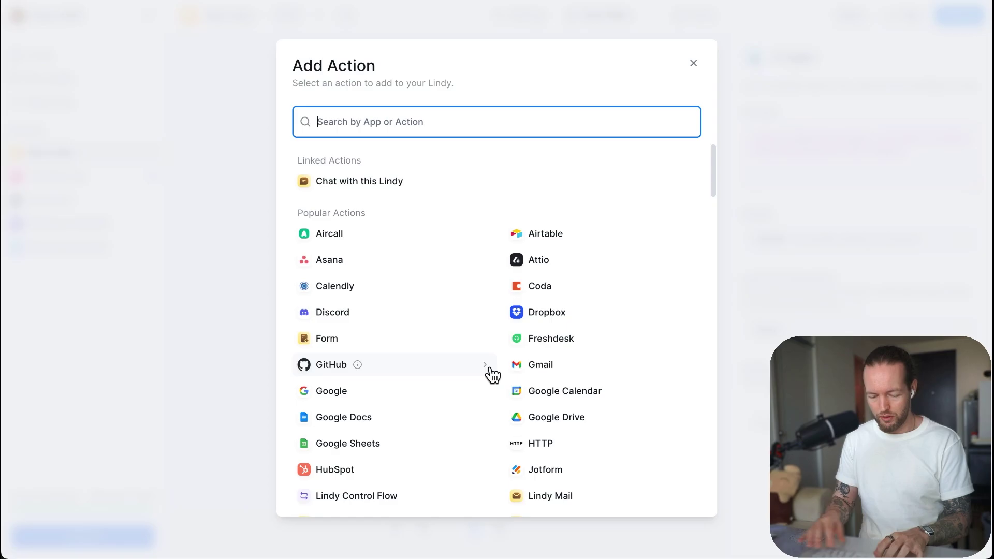
{"action": "type", "text": "gmail"}
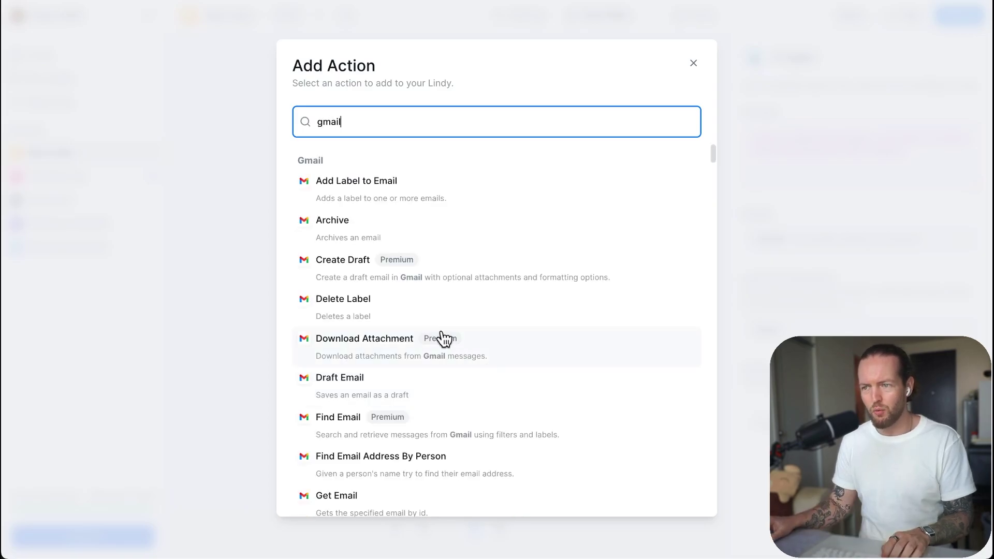
{"action": "left_click", "coordinate": [327, 280]}
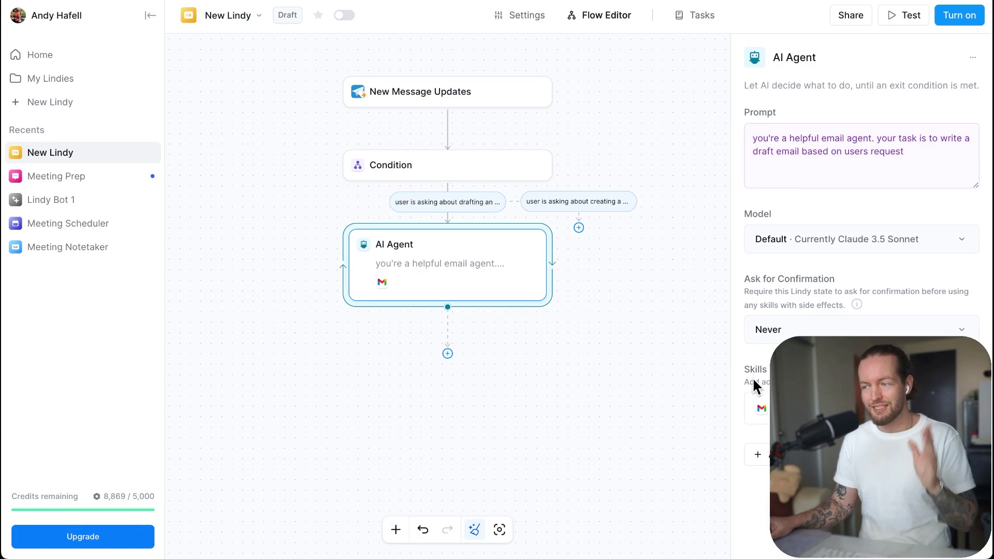
Step: Add an AI Agent under the calendar branch, prompted as a calendar agent creating new calendar events
{"action": "left_click", "coordinate": [634, 382]}
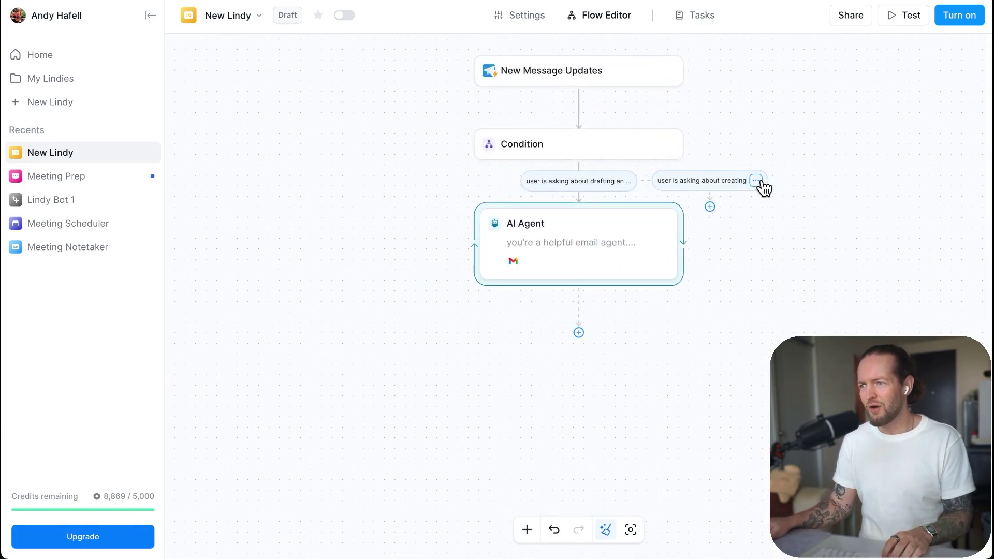
{"action": "left_click", "coordinate": [761, 183]}
{"action": "left_click", "coordinate": [639, 225]}
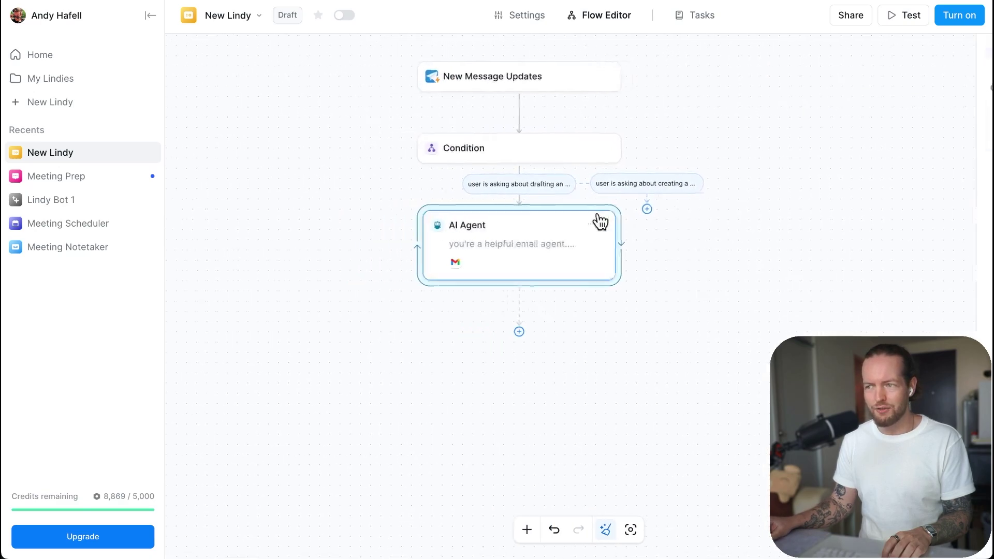
{"action": "left_click", "coordinate": [710, 207]}
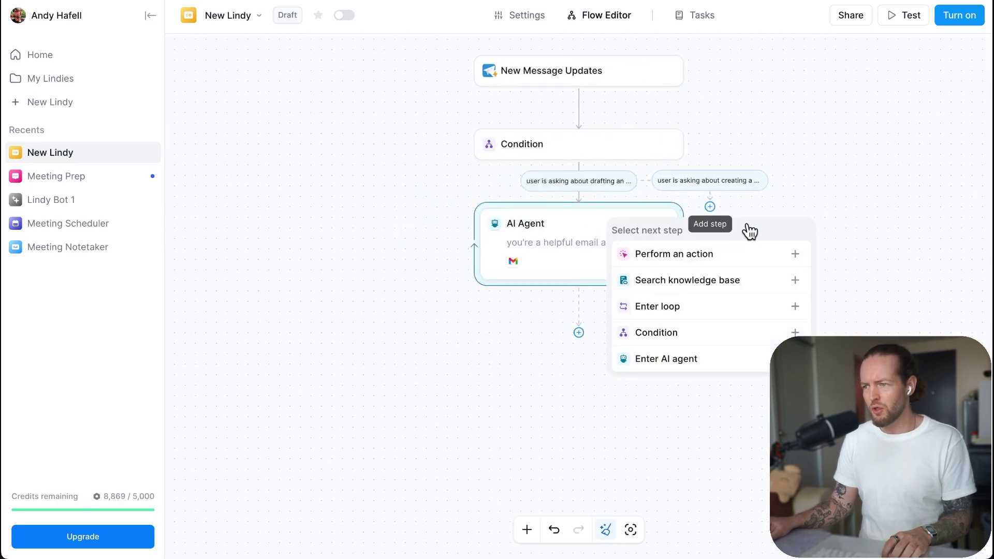
{"action": "left_click", "coordinate": [728, 364]}
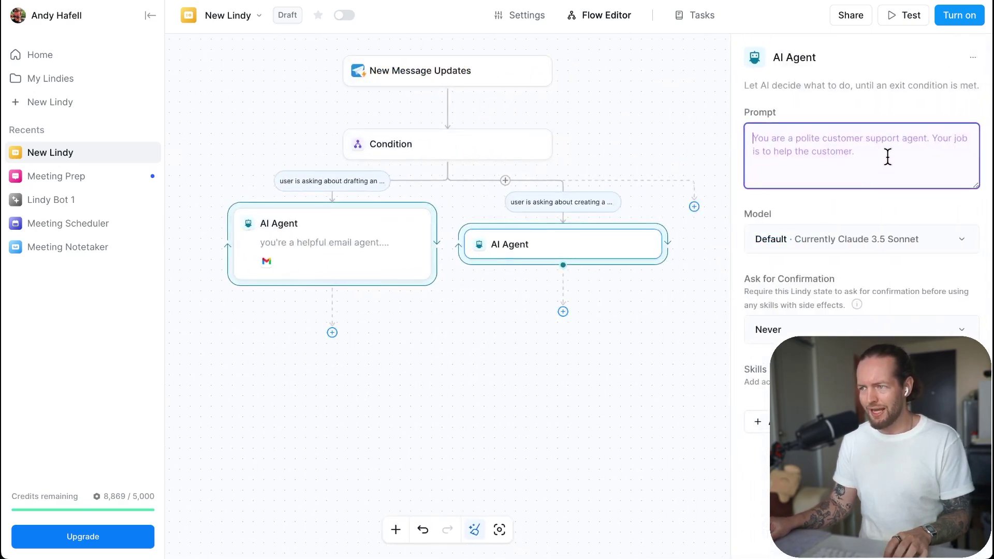
{"action": "type", "text": "you are a calen"}
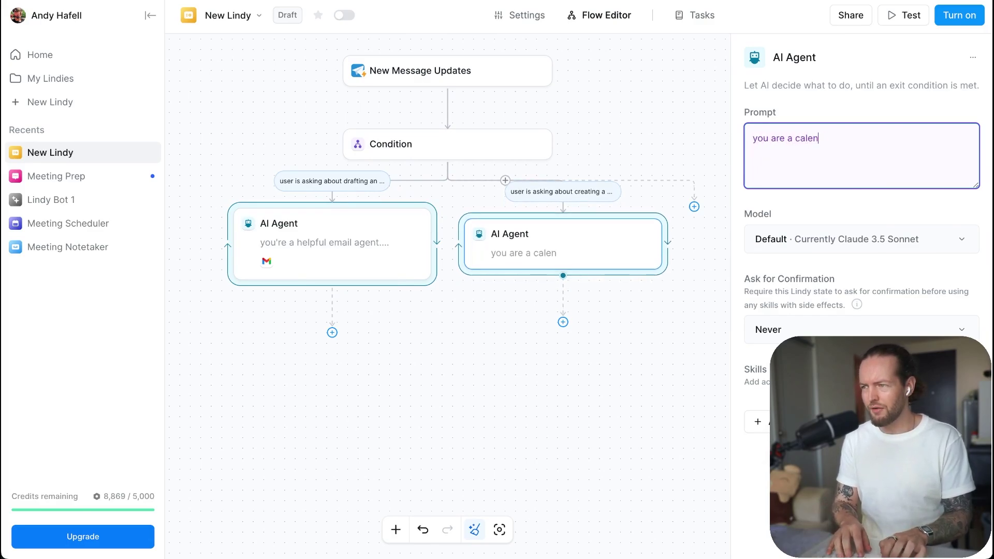
{"action": "type", "text": "dar agen"}
{"action": "key", "text": "BackSpace"}
{"action": "key", "text": "BackSpace"}
{"action": "type", "text": "agent. your task is to create new calendar events"}
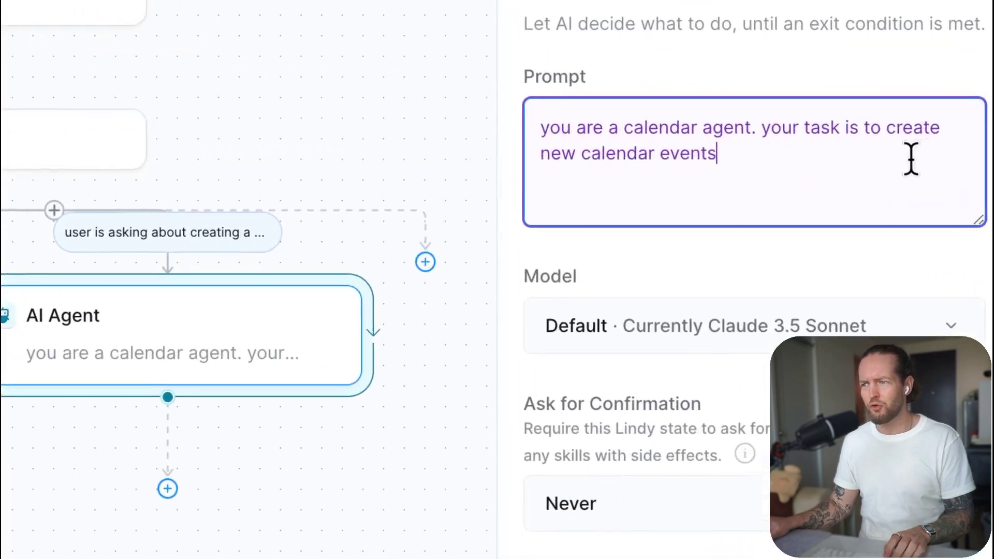
{"action": "left_click", "coordinate": [907, 270]}
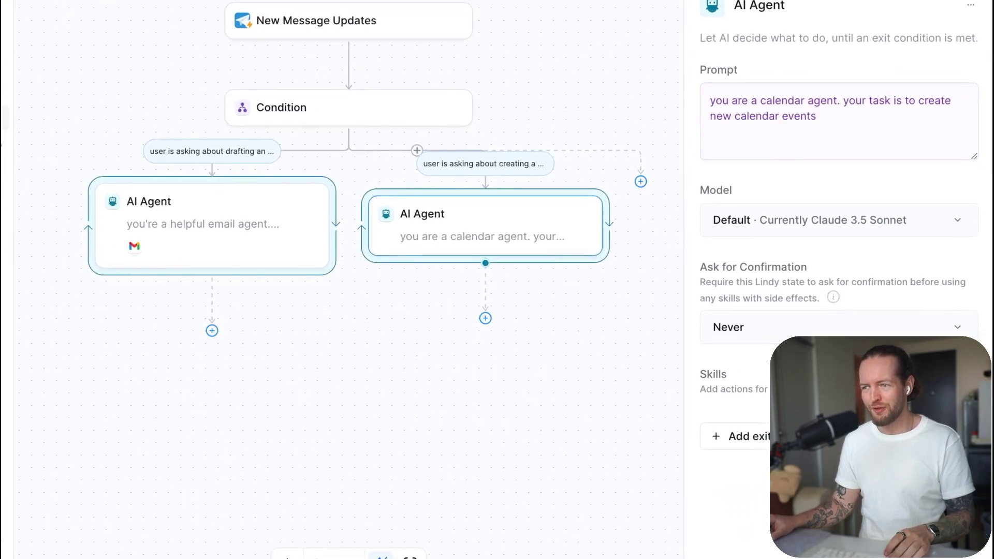
{"action": "left_click", "coordinate": [485, 318]}
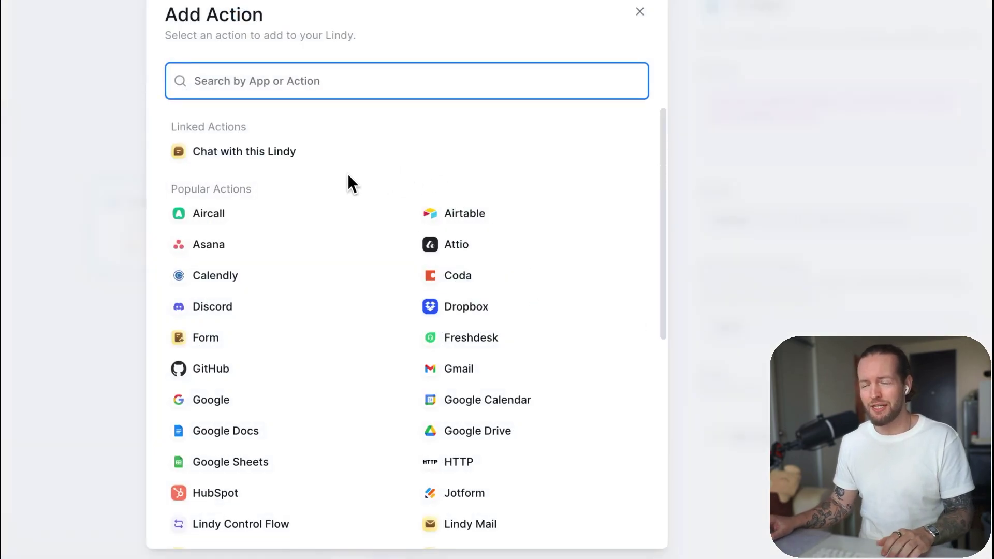
Step: Give the calendar agent a Google Calendar skill found by searching 'cal'
{"action": "type", "text": "calen"}
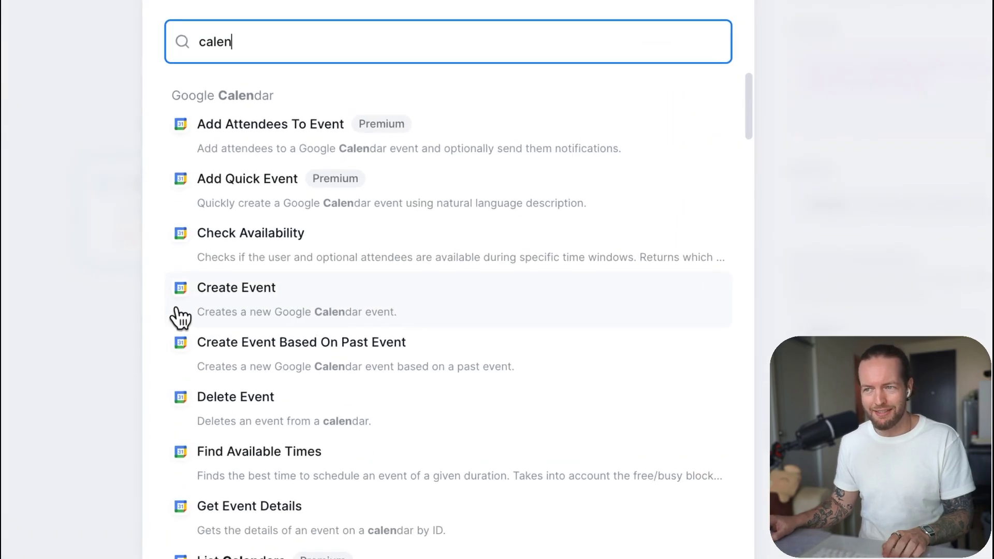
{"action": "scroll", "coordinate": [233, 311], "scroll_direction": "down", "scroll_amount": 2}
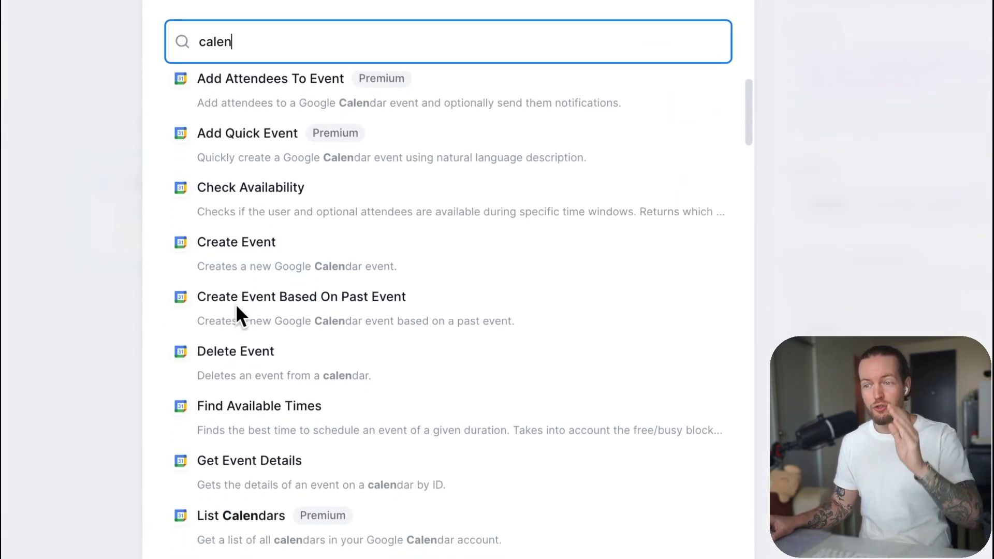
{"action": "scroll", "coordinate": [236, 306], "scroll_direction": "down", "scroll_amount": 2}
{"action": "scroll", "coordinate": [237, 306], "scroll_direction": "up", "scroll_amount": 1}
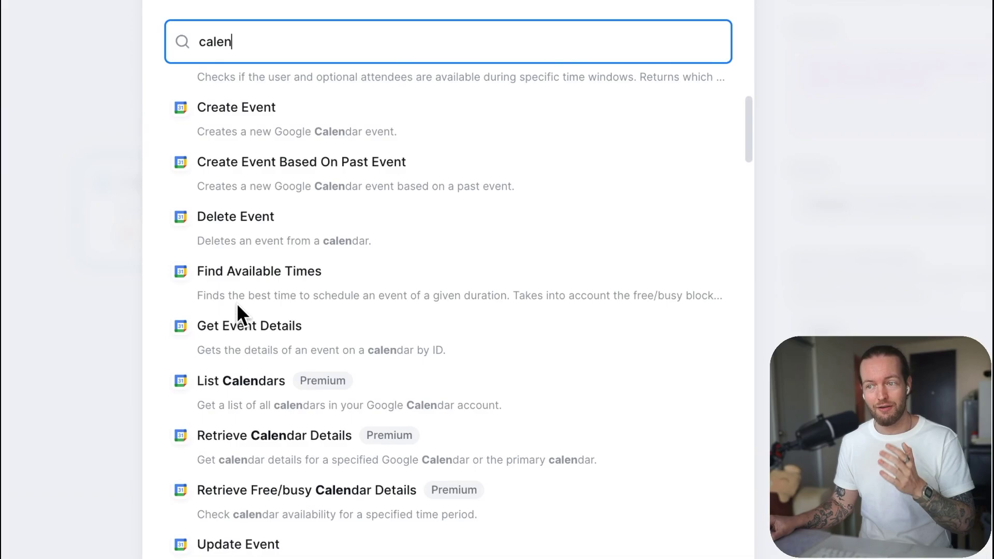
{"action": "scroll", "coordinate": [237, 305], "scroll_direction": "down", "scroll_amount": 1}
{"action": "scroll", "coordinate": [246, 312], "scroll_direction": "up", "scroll_amount": 4}
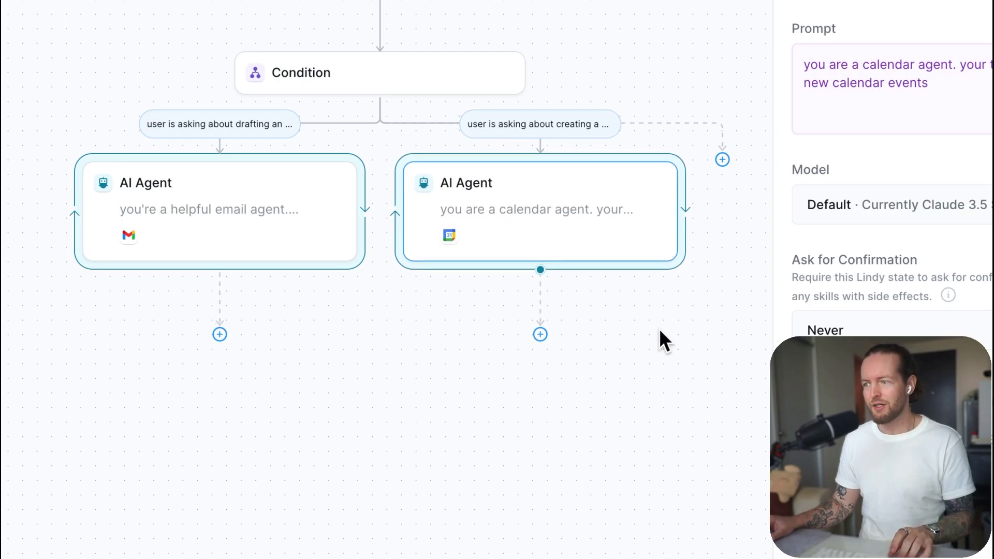
{"action": "left_click", "coordinate": [707, 349]}
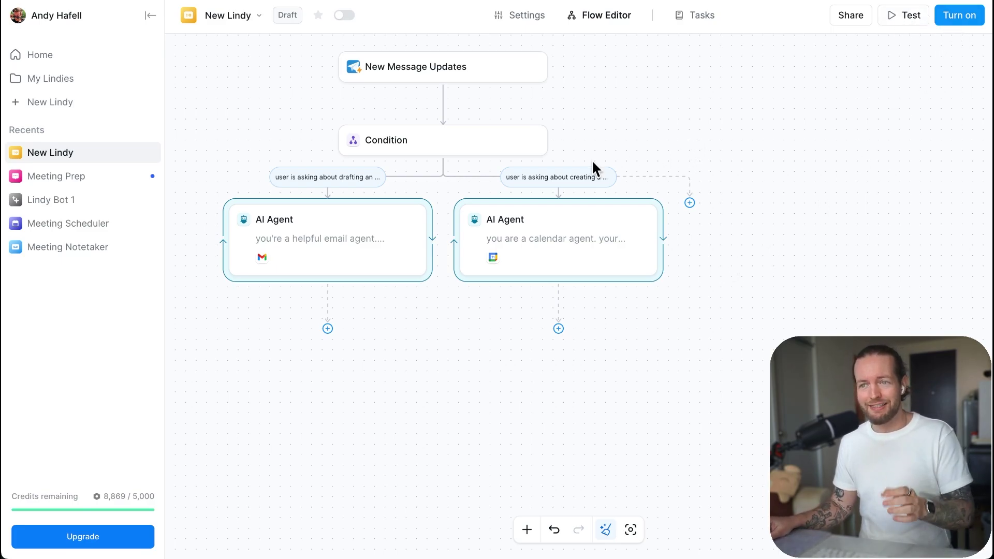
Step: Message LindyBot in Telegram asking to draft the Thursday May 1, 5 PM museum meeting email
{"action": "left_click", "coordinate": [145, 196]}
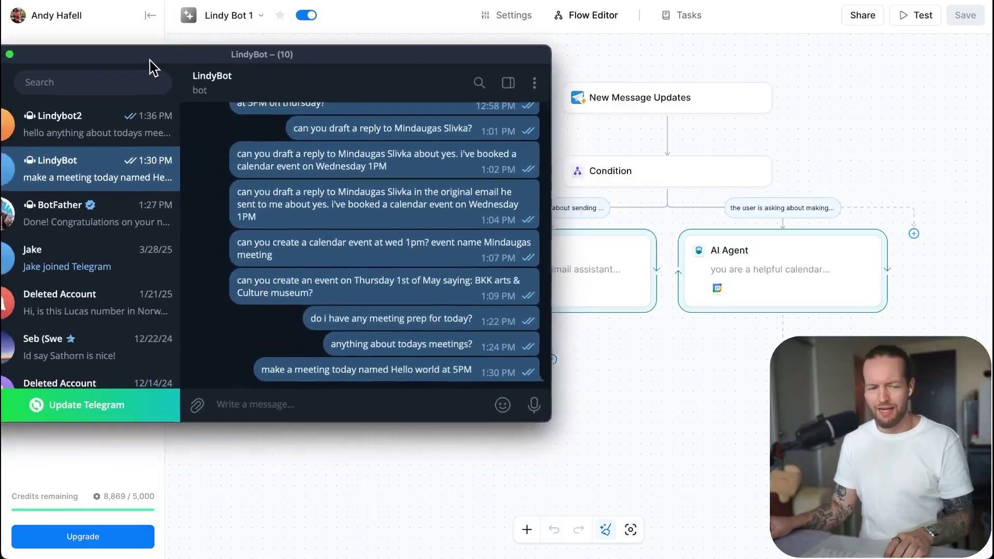
{"action": "left_click_drag", "start_coordinate": [150, 61], "coordinate": [31, 49]}
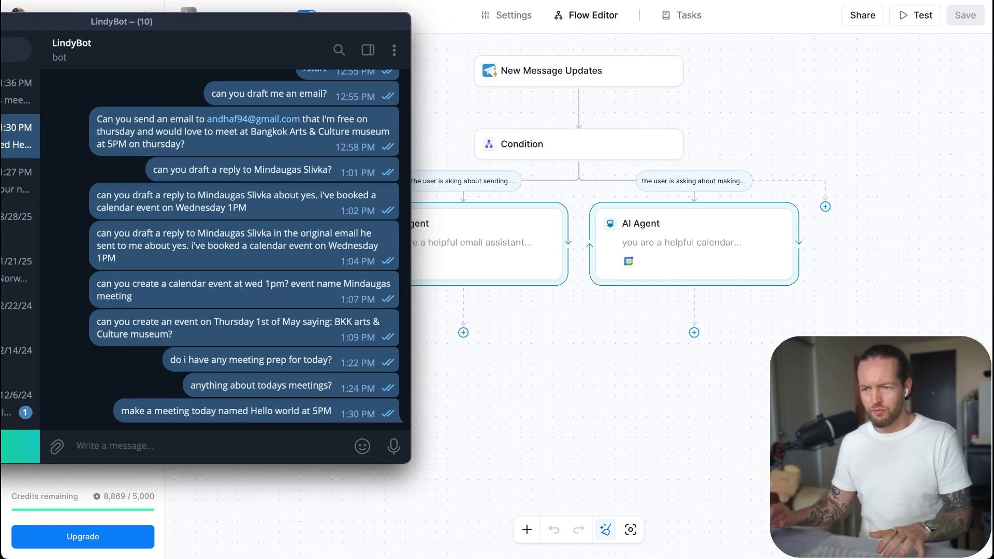
{"action": "left_click", "coordinate": [210, 442]}
{"action": "type", "text": "Can you"}
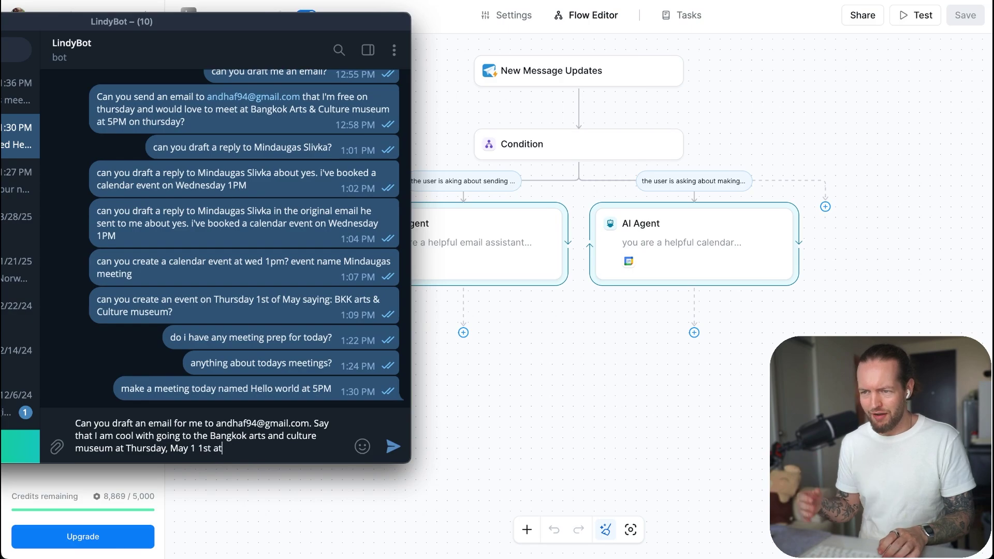
{"action": "key", "text": "super+a"}
Step: Test the flow on the Telegram message, producing the 'Bangkok Arts and Culture Museum Meetup' Gmail draft
{"action": "key", "text": "Return"}
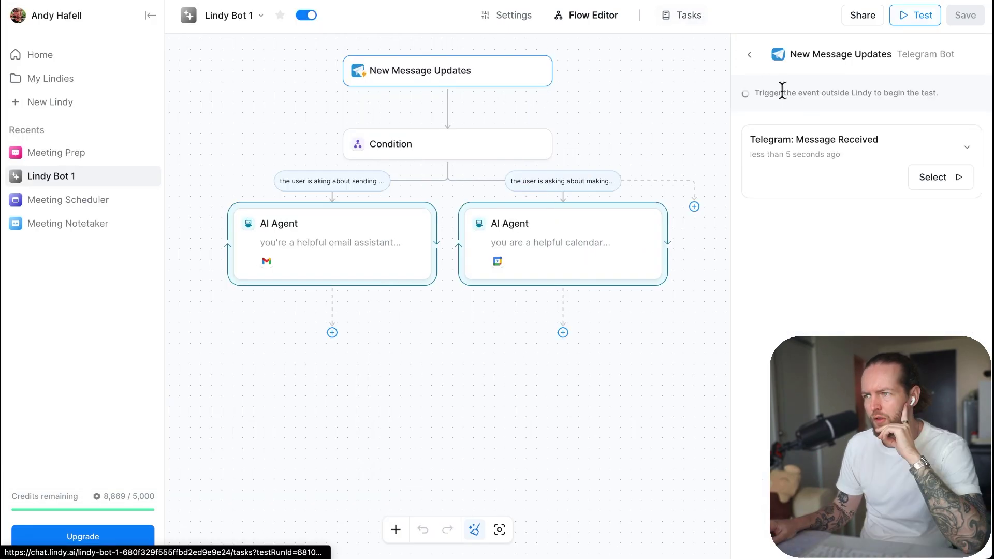
{"action": "left_click", "coordinate": [688, 15]}
{"action": "left_click", "coordinate": [949, 182]}
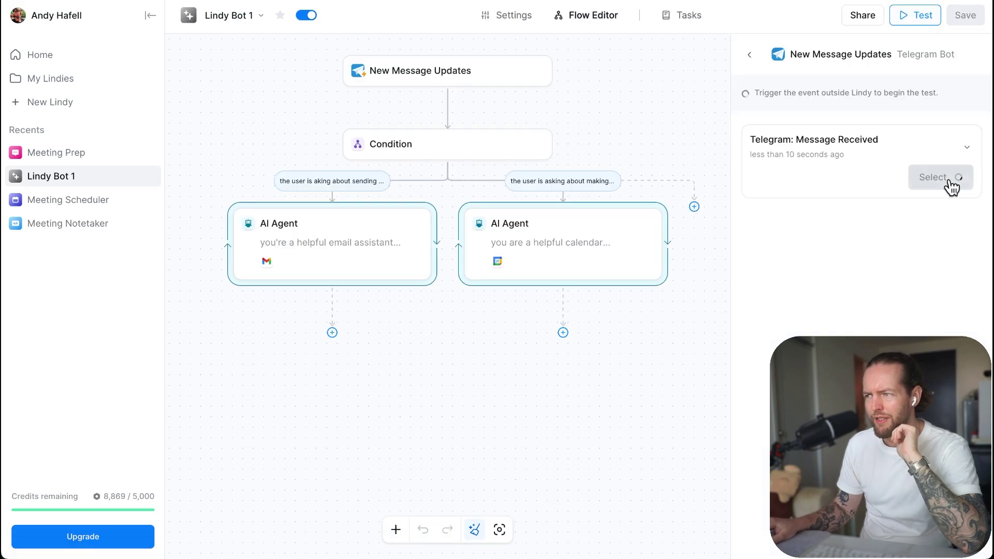
{"action": "left_click", "coordinate": [920, 21]}
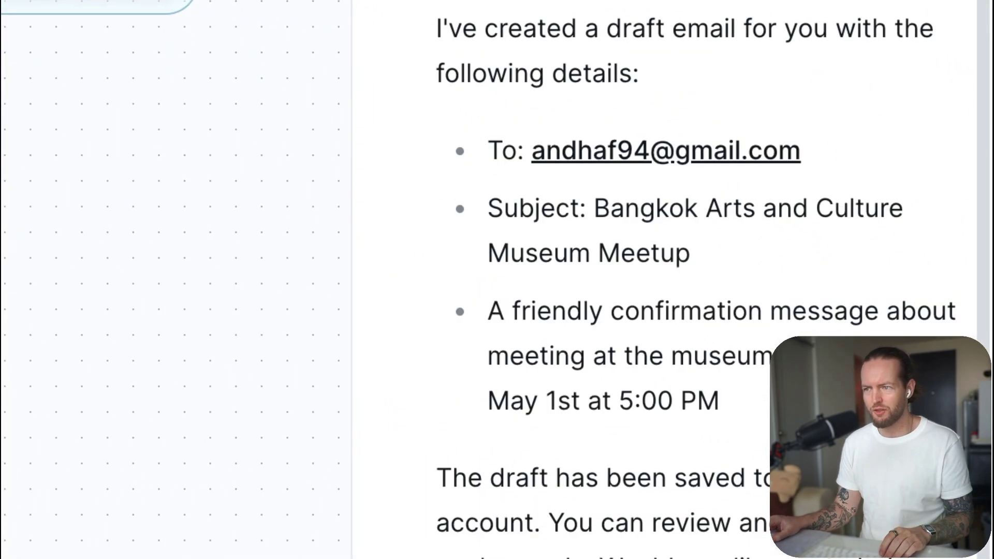
{"action": "scroll", "coordinate": [697, 388], "scroll_direction": "down", "scroll_amount": 3}
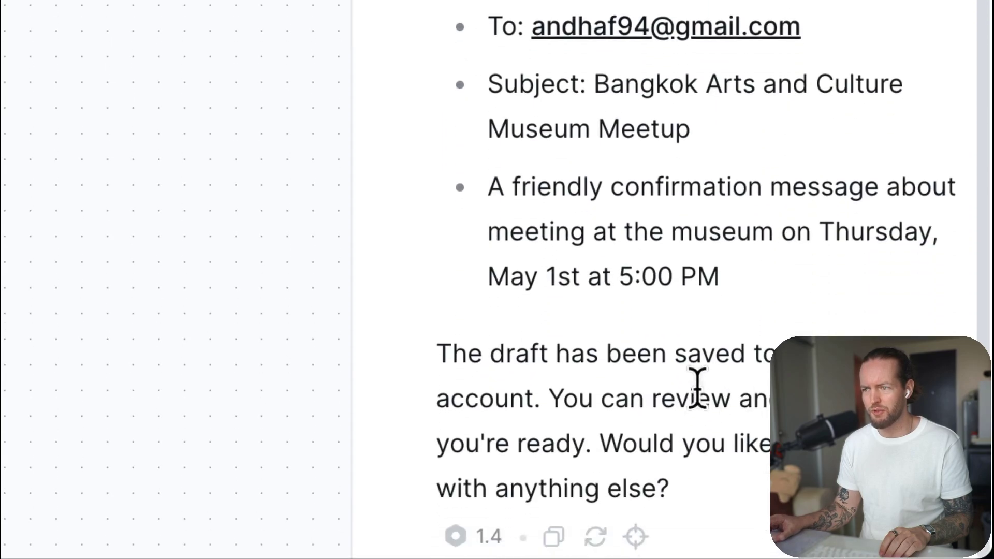
{"action": "left_click_drag", "start_coordinate": [490, 186], "coordinate": [792, 282]}
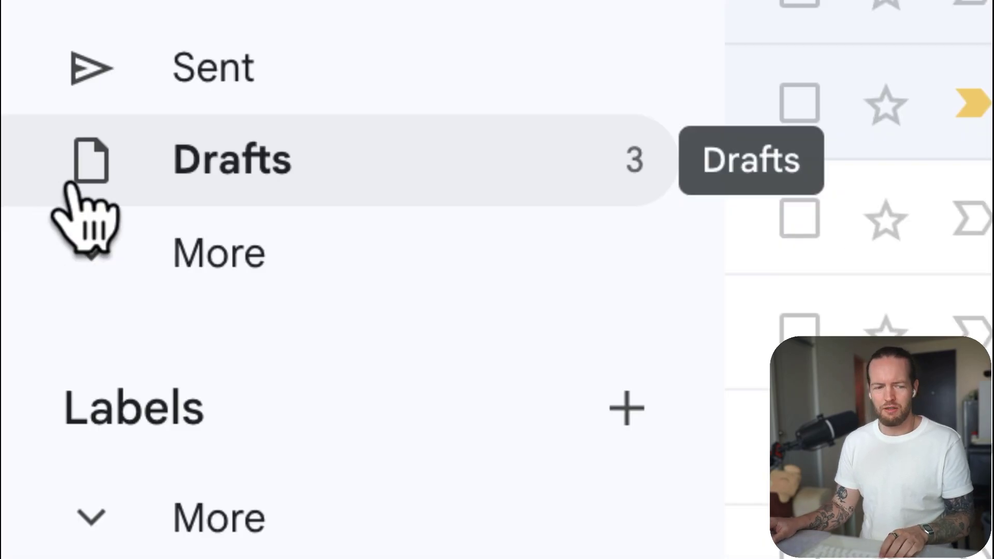
Step: Open the Bangkok Arts and Culture Museum Meetup draft from Gmail Drafts, review it, and close it
{"action": "left_click", "coordinate": [75, 179]}
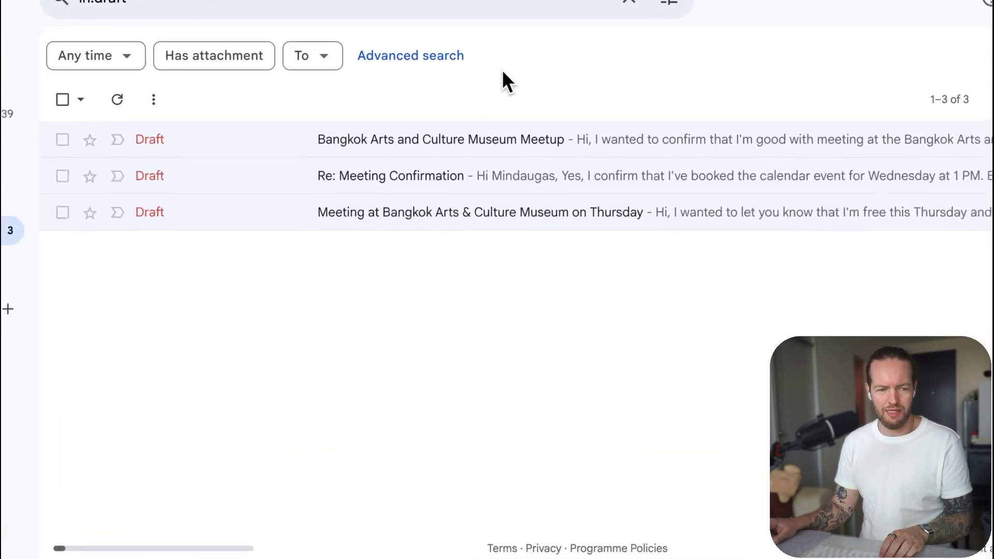
{"action": "left_click", "coordinate": [459, 151]}
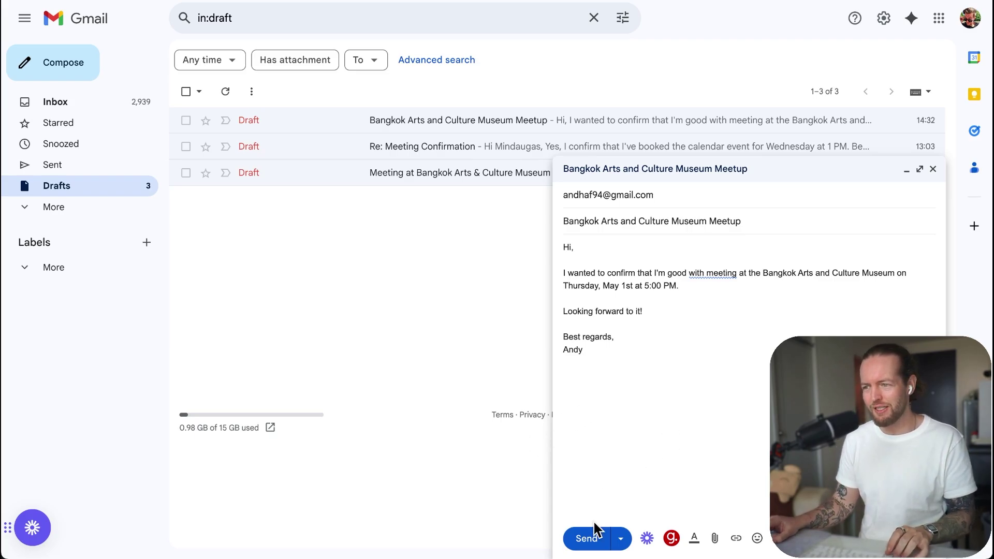
{"action": "left_click", "coordinate": [933, 170]}
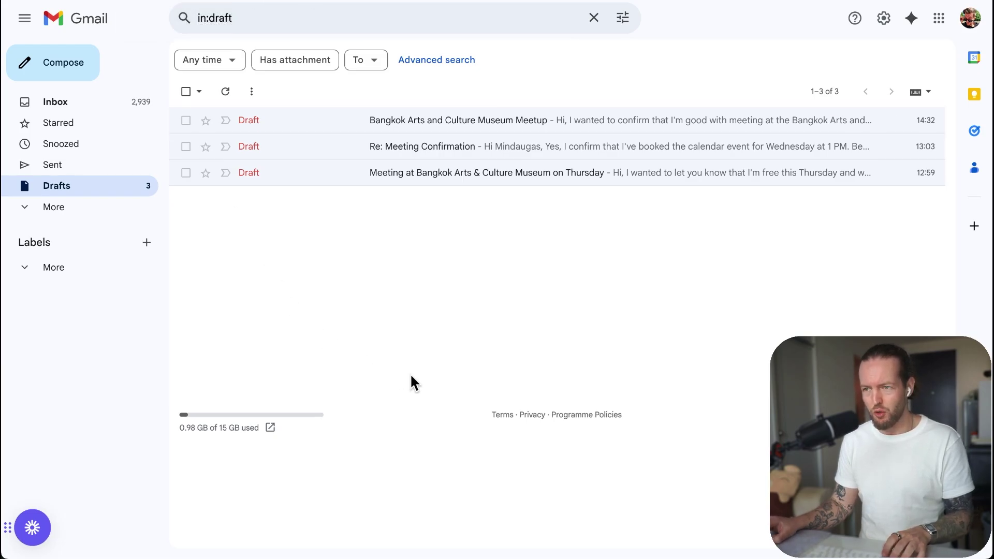
Step: Ask LindyBot in Telegram to create a May 1, 5PM calendar event called 'BKK arts and culture museum'
{"action": "key", "text": "alt+Tab"}
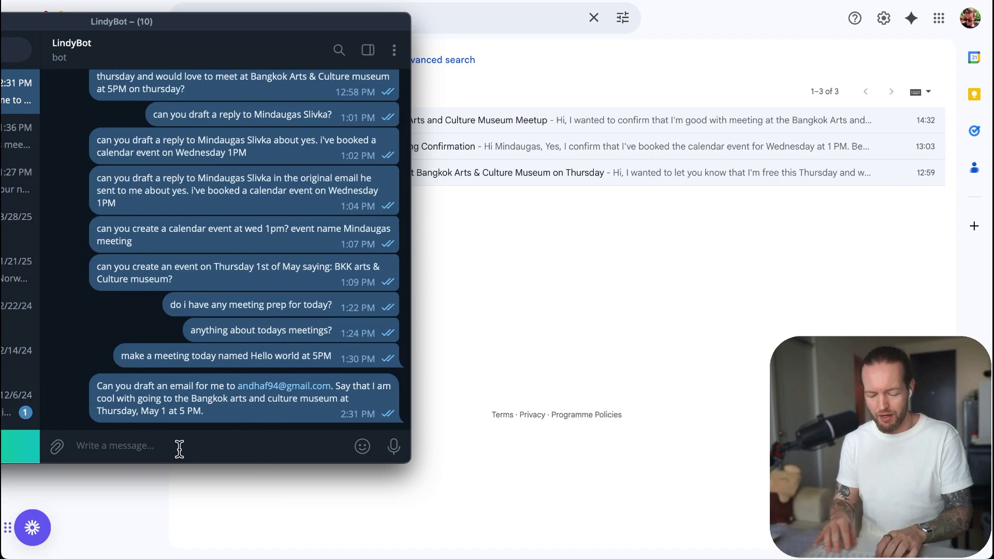
{"action": "type", "text": "can you create ma a calendar event at May 1 at 5PM called BKK arts and culture museum?"}
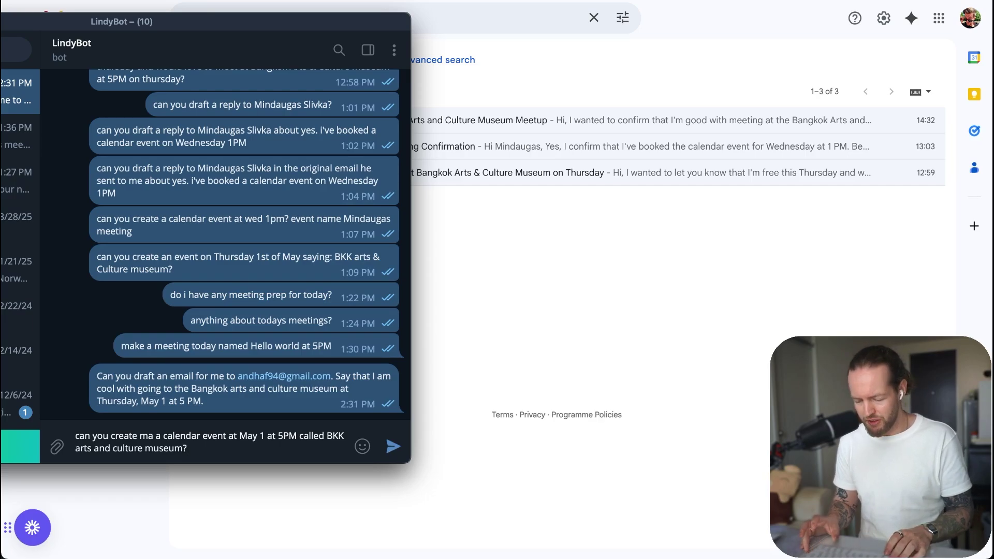
{"action": "key", "text": "Return"}
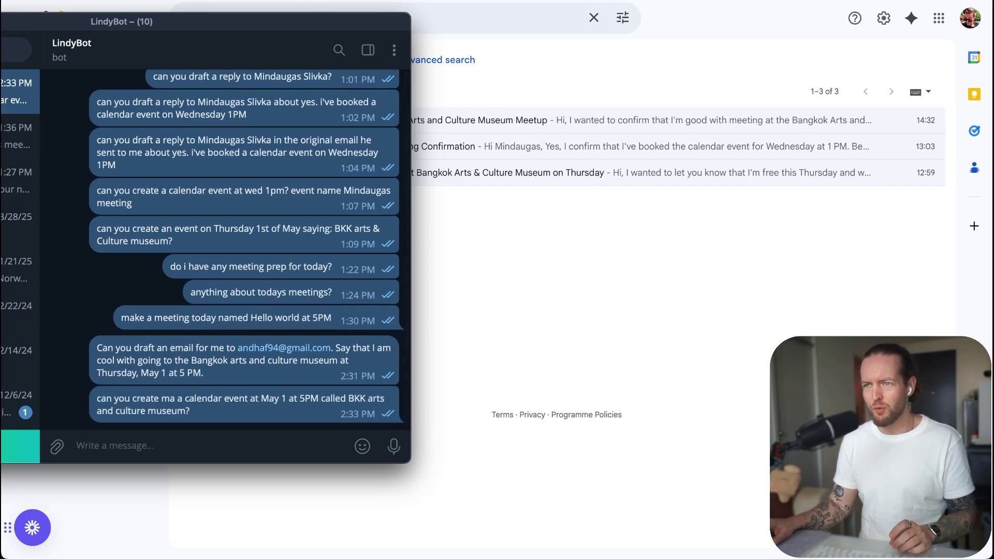
Step: Run Lindy Bot 1's test on the Telegram message and check its run record for the May 1 event
{"action": "key", "text": "alt+Tab"}
{"action": "key", "text": "ctrl+Tab"}
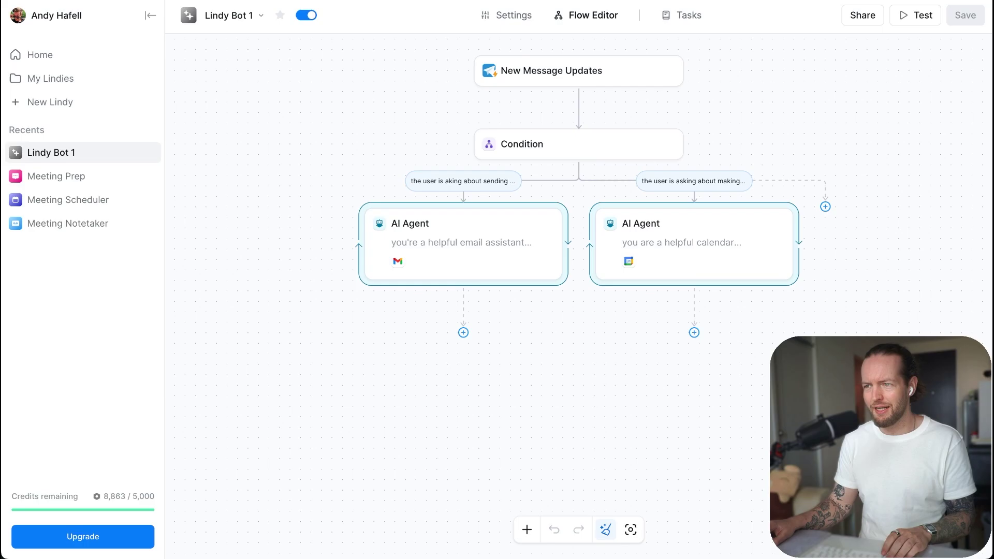
{"action": "left_click", "coordinate": [955, 176]}
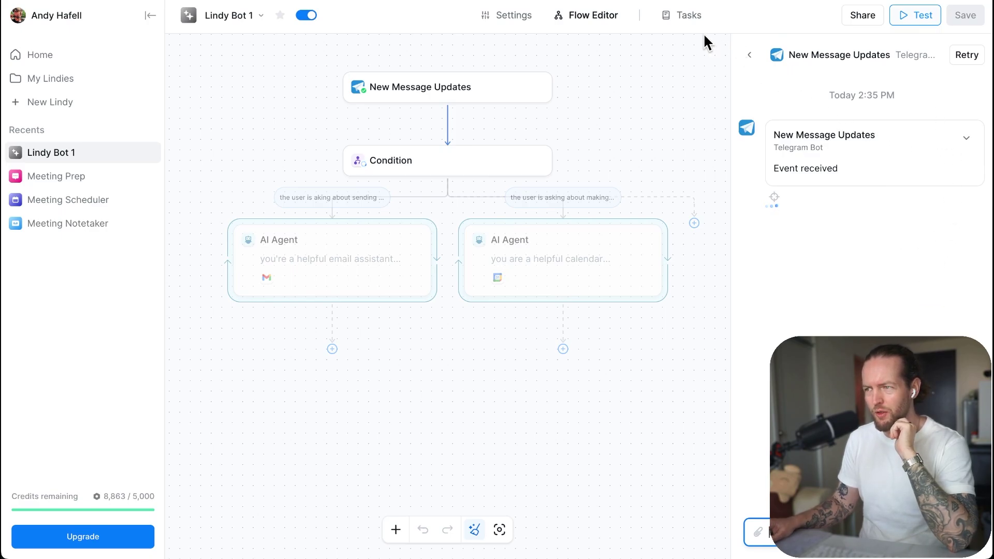
{"action": "left_click", "coordinate": [685, 19]}
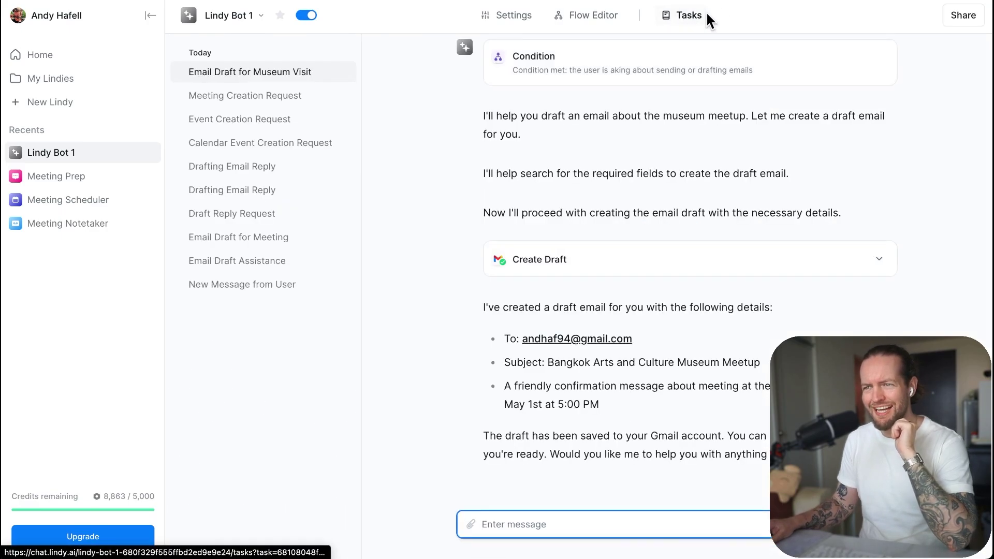
{"action": "scroll", "coordinate": [514, 145], "scroll_direction": "up", "scroll_amount": 3}
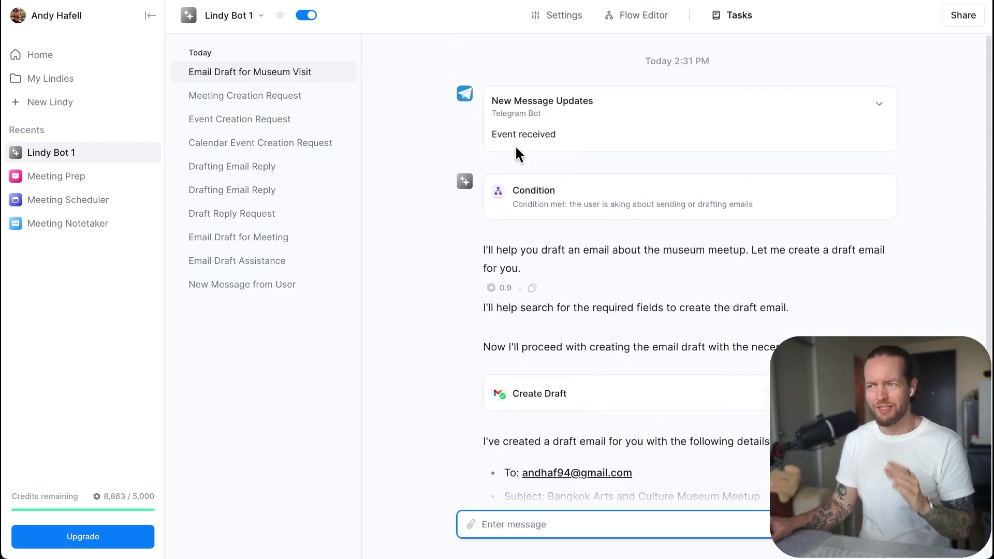
{"action": "scroll", "coordinate": [569, 155], "scroll_direction": "down", "scroll_amount": 5}
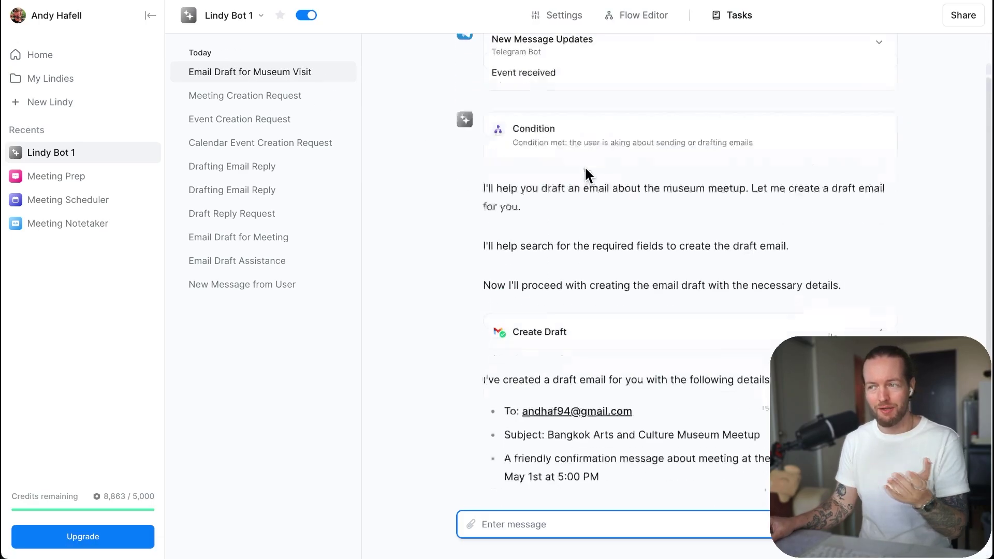
{"action": "left_click", "coordinate": [662, 17]}
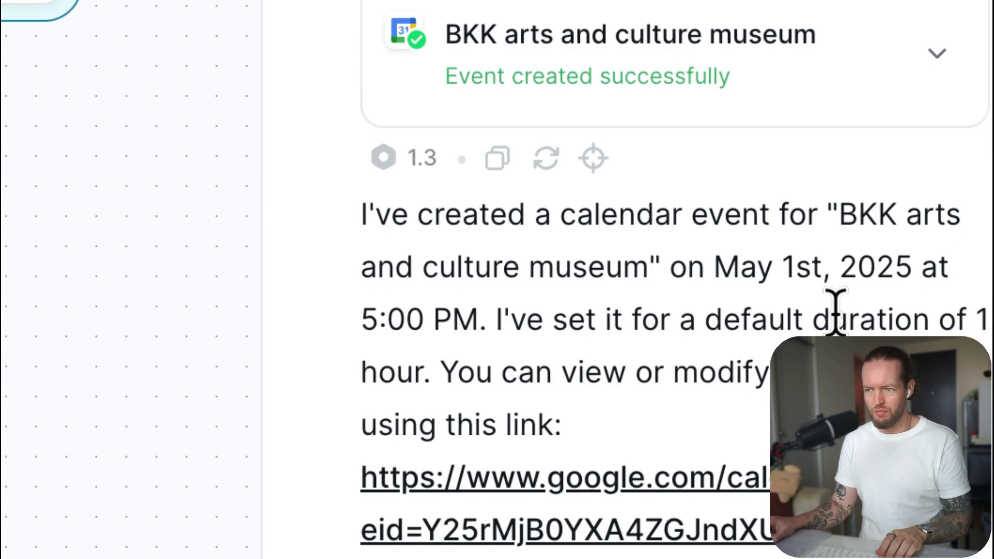
Step: Open the BKK arts and culture museum event in Google Calendar and view its 1 May, 5–6pm details
{"action": "left_click", "coordinate": [610, 481]}
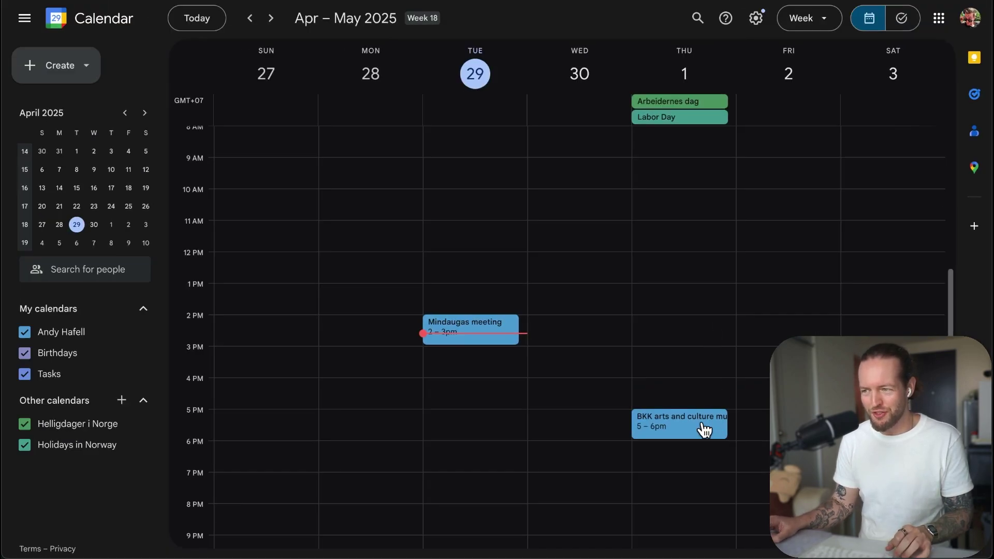
{"action": "left_click", "coordinate": [705, 430]}
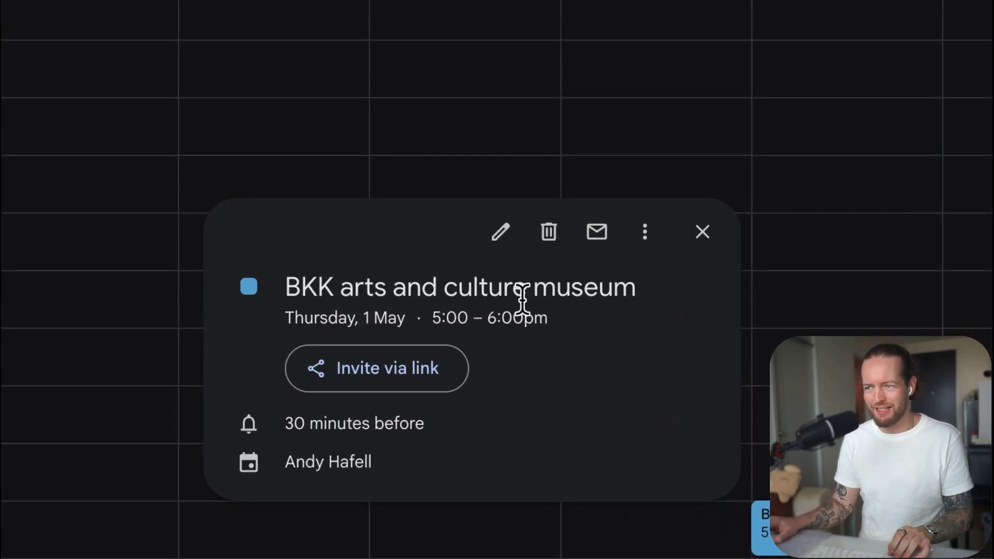
{"action": "left_click_drag", "start_coordinate": [386, 292], "coordinate": [679, 332]}
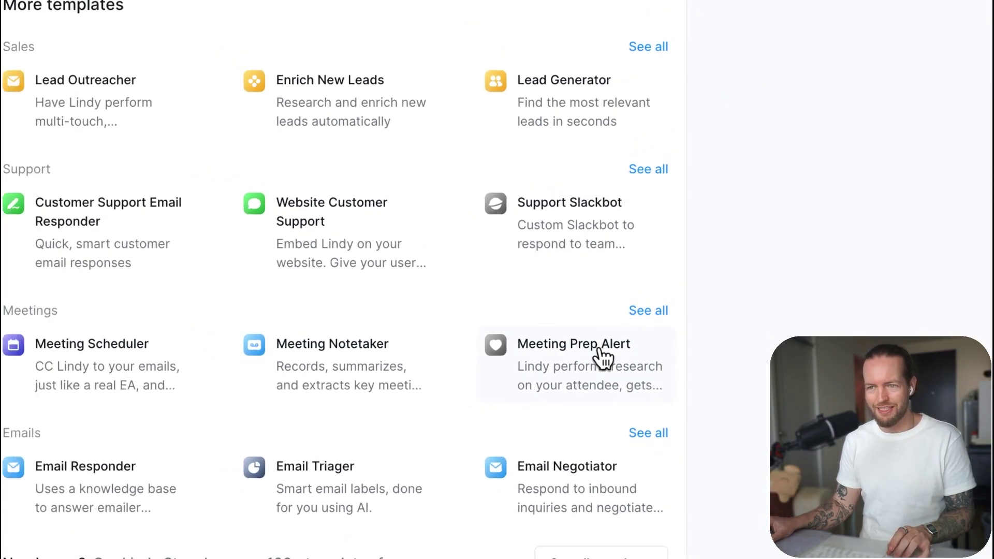
Step: Browse all Meetings templates and open the Meeting Prep agent's Flow Editor
{"action": "left_click", "coordinate": [641, 316]}
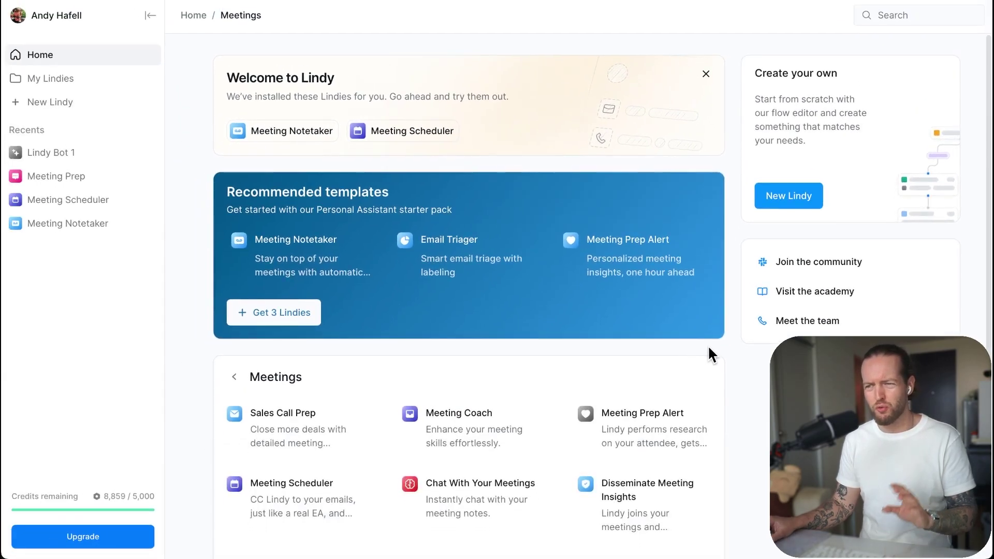
{"action": "scroll", "coordinate": [719, 352], "scroll_direction": "down", "scroll_amount": 2}
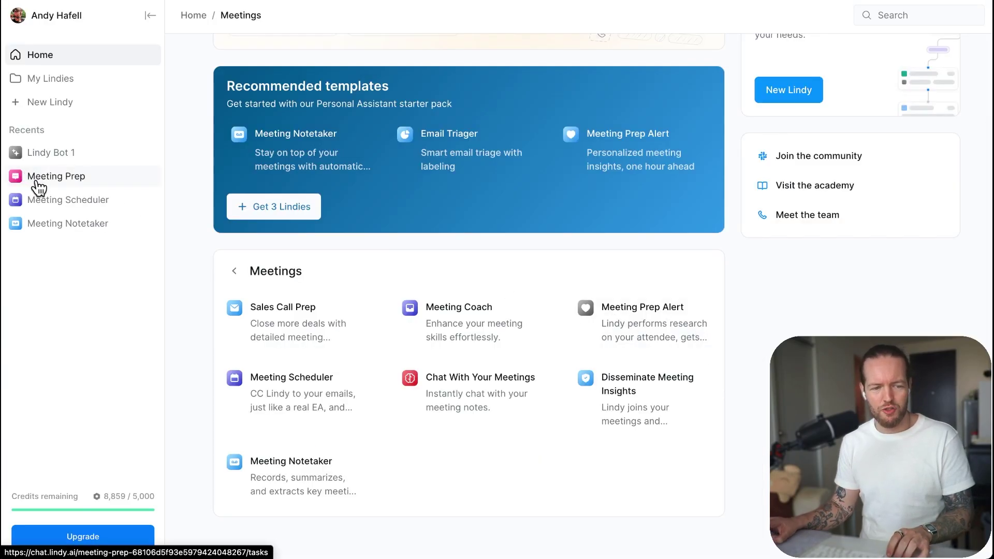
{"action": "left_click", "coordinate": [57, 177]}
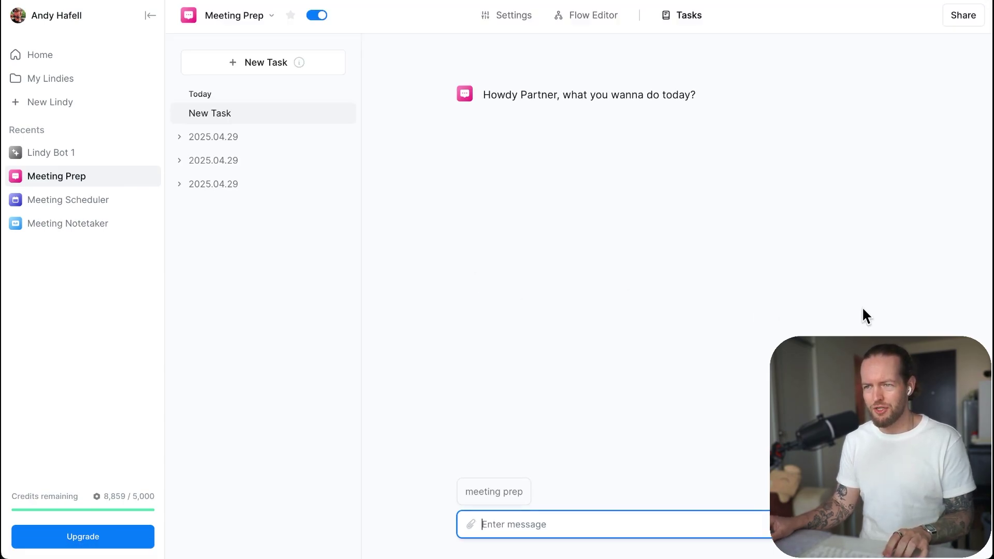
{"action": "left_click", "coordinate": [593, 15]}
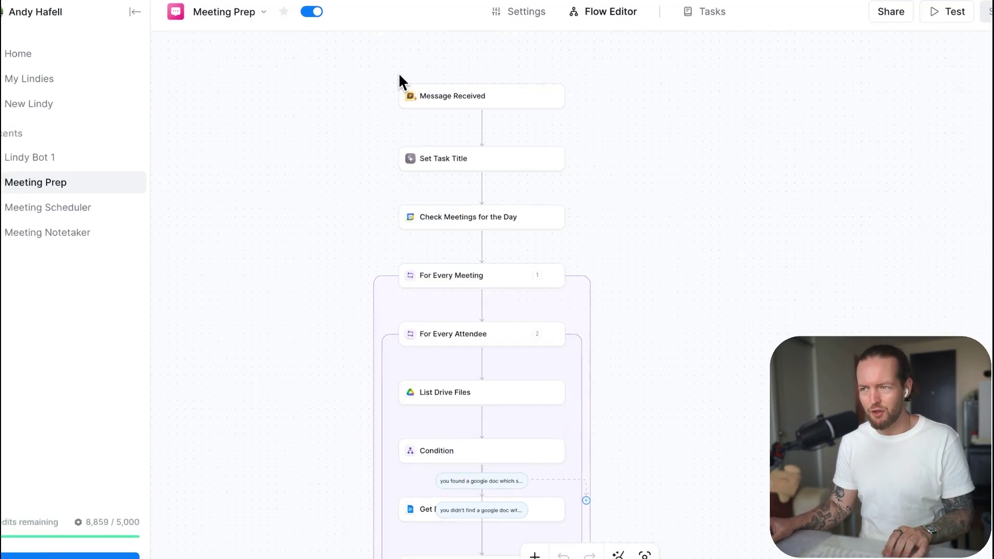
Step: Walk through the flow nodes from Message Received past Get Document and Find their LinkedIn
{"action": "left_click", "coordinate": [435, 94]}
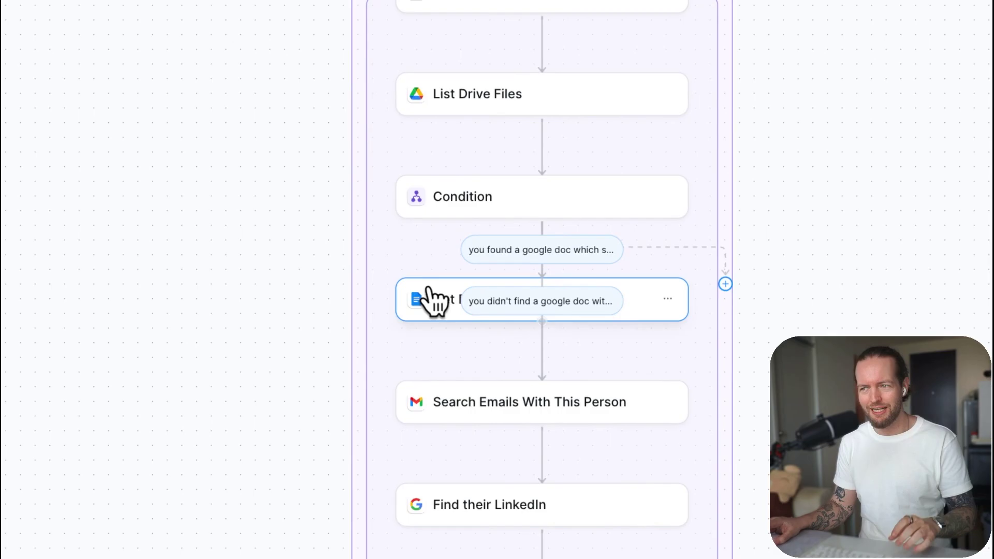
{"action": "mouse_move", "coordinate": [437, 311]}
{"action": "left_mouse_down"}
{"action": "mouse_move", "coordinate": [320, 296]}
{"action": "mouse_move", "coordinate": [423, 310]}
{"action": "left_mouse_up"}
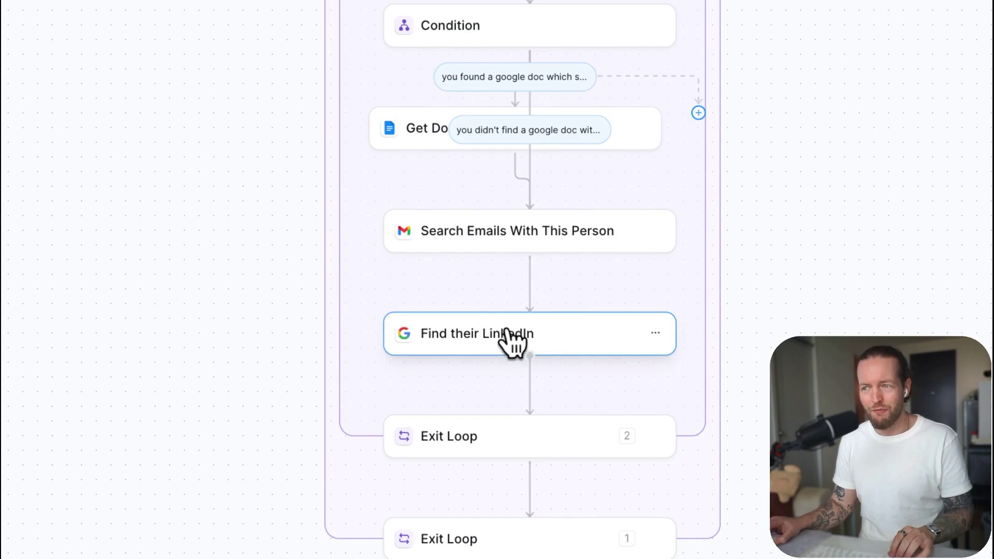
{"action": "left_click", "coordinate": [576, 359]}
{"action": "scroll", "coordinate": [577, 359], "scroll_direction": "down", "scroll_amount": 10}
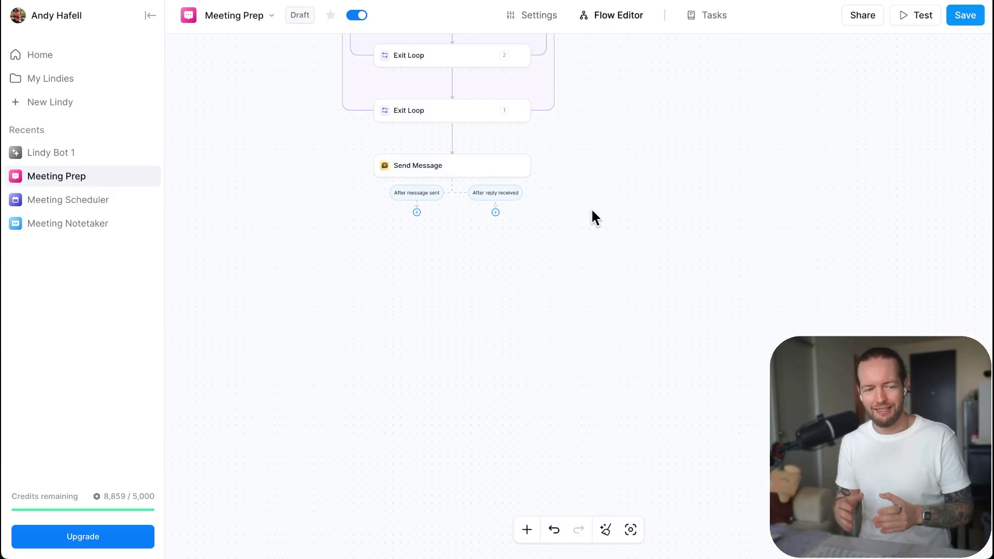
{"action": "scroll", "coordinate": [591, 208], "scroll_direction": "up", "scroll_amount": 15}
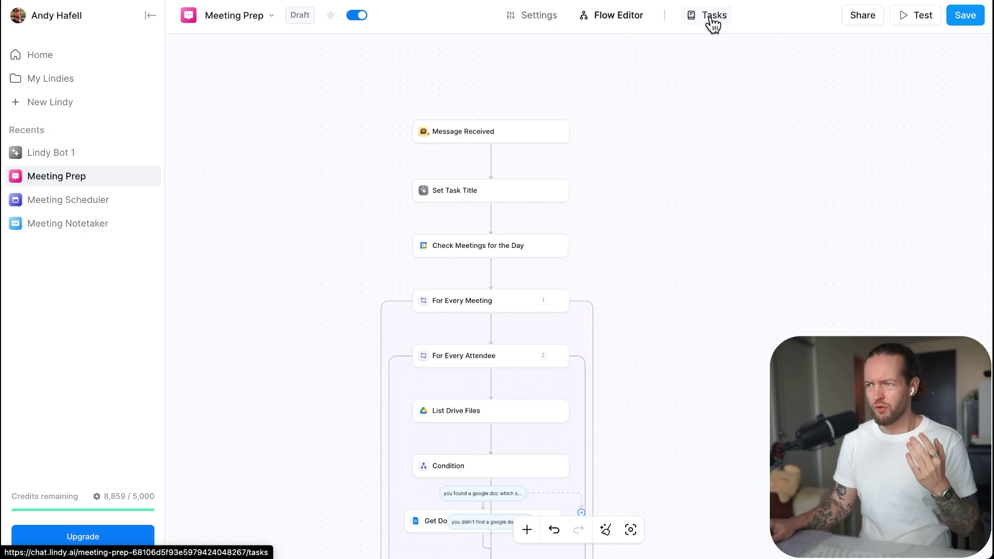
Step: Go to Meeting Prep Tasks, discarding unsaved flow changes, to reach the 2025.04.29 daily digest
{"action": "left_click", "coordinate": [713, 15]}
{"action": "left_click", "coordinate": [626, 306]}
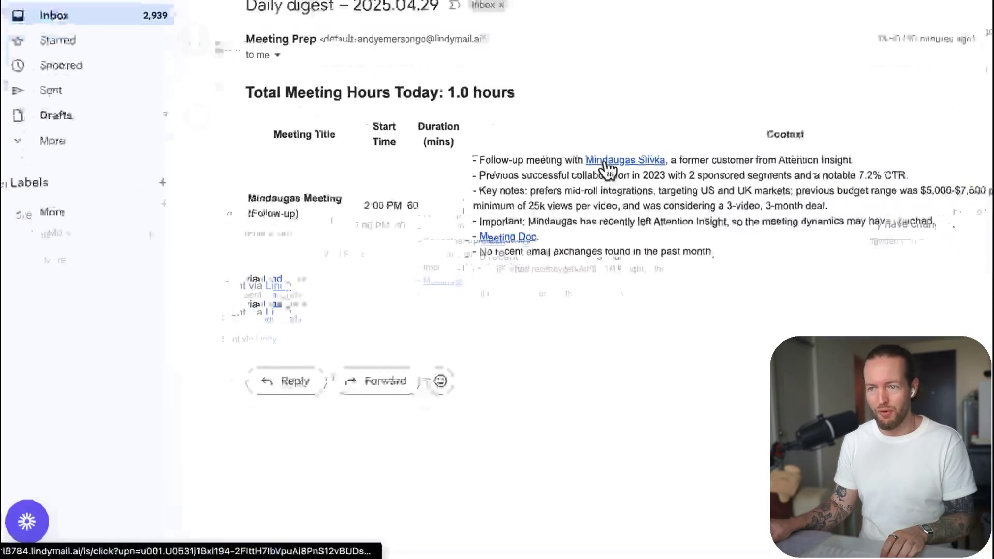
Step: Scroll the attendee's LinkedIn profile from the digest, then close it and reopen the Meeting Prep Flow Editor
{"action": "left_click", "coordinate": [520, 227]}
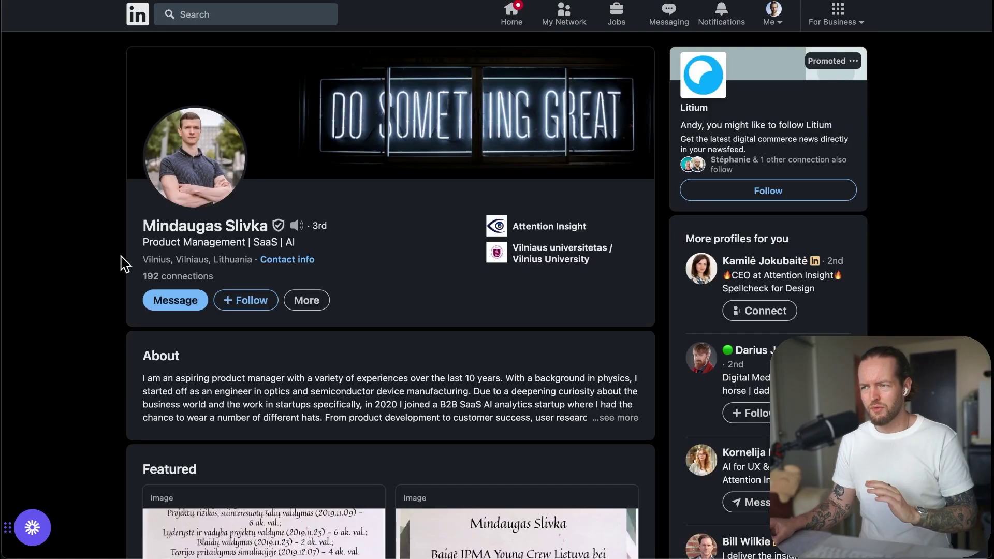
{"action": "scroll", "coordinate": [124, 264], "scroll_direction": "down", "scroll_amount": 5}
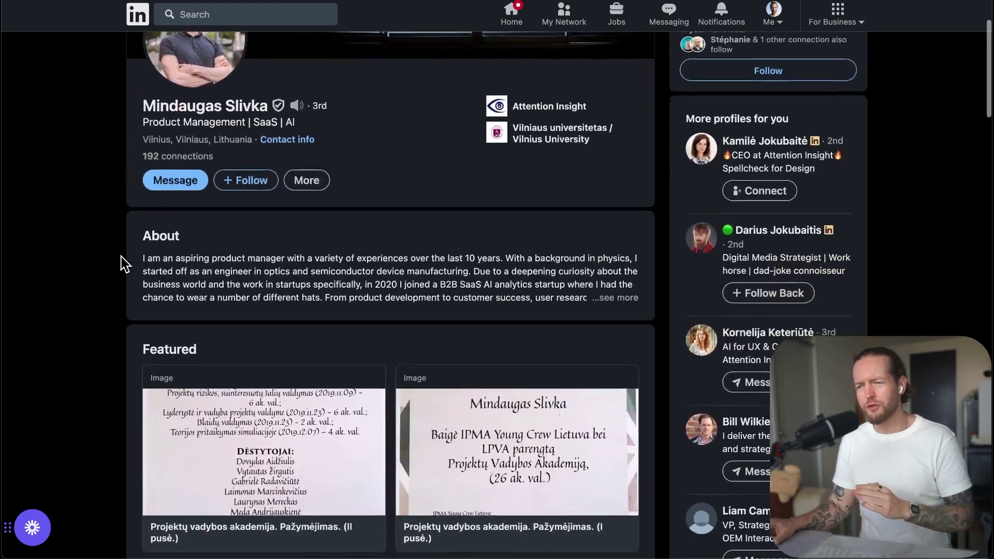
{"action": "scroll", "coordinate": [124, 264], "scroll_direction": "down", "scroll_amount": 1}
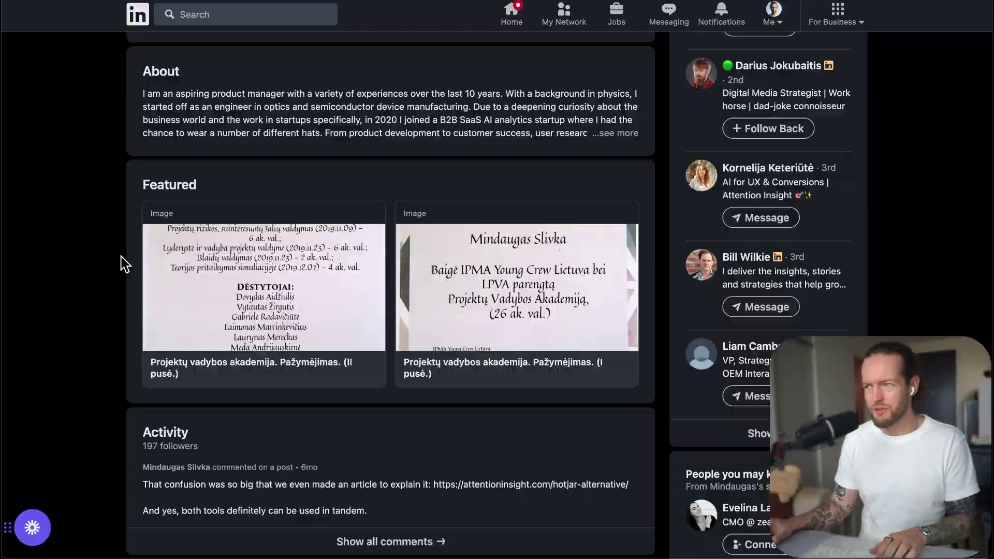
{"action": "key", "text": "ctrl+w"}
{"action": "left_click", "coordinate": [644, 18]}
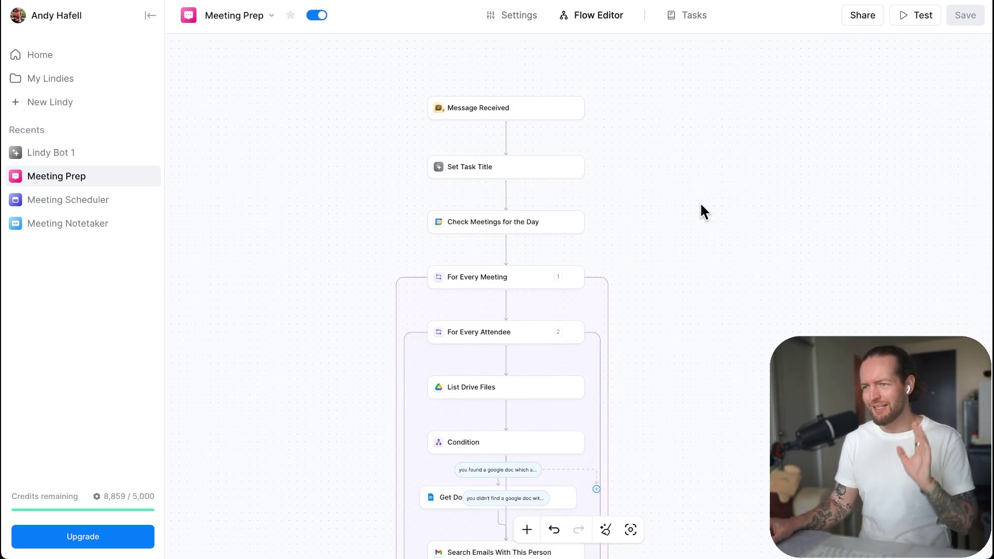
Step: Open the Message Received trigger settings, then check a run's 1.0-hour digest output in Tasks
{"action": "scroll", "coordinate": [700, 205], "scroll_direction": "down", "scroll_amount": 5}
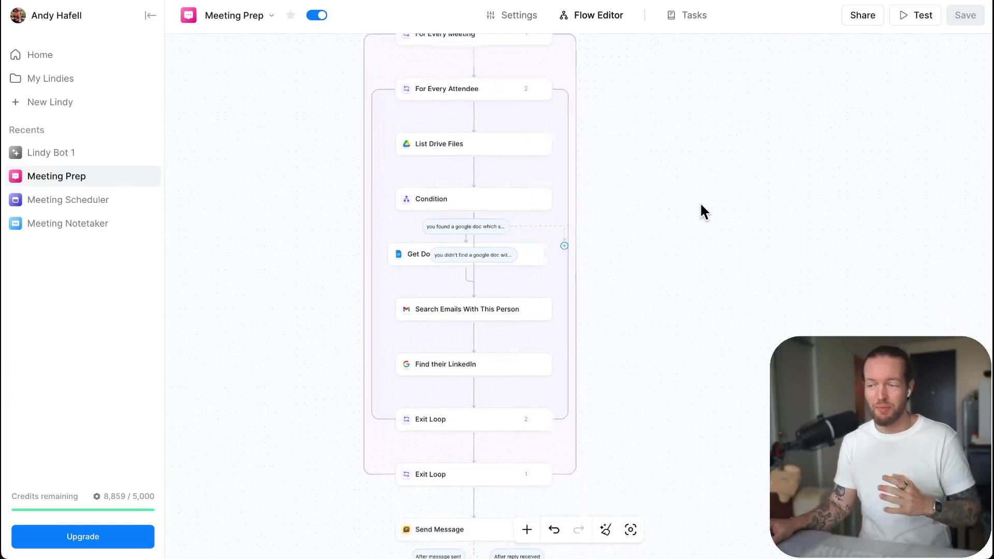
{"action": "scroll", "coordinate": [699, 202], "scroll_direction": "up", "scroll_amount": 10}
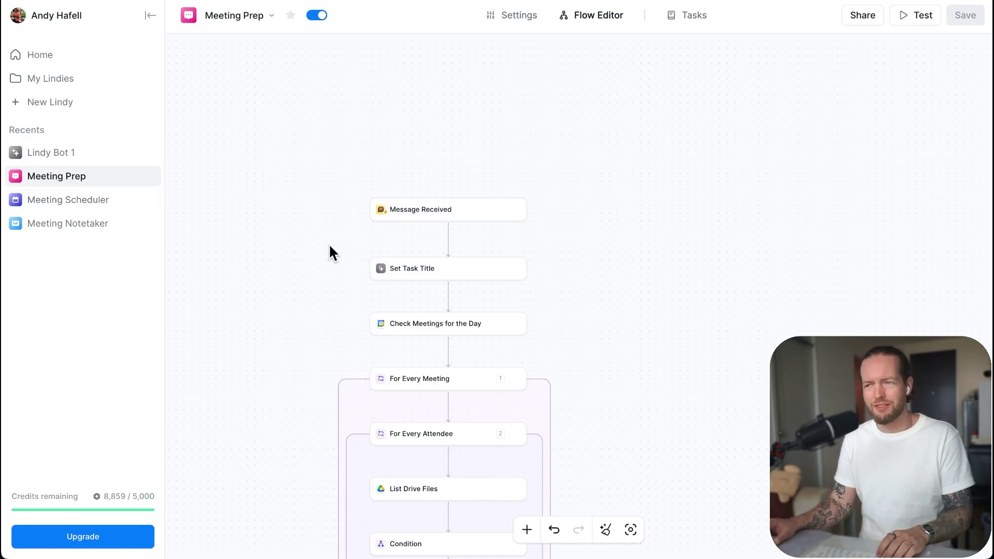
{"action": "scroll", "coordinate": [340, 239], "scroll_direction": "up", "scroll_amount": 2}
{"action": "scroll", "coordinate": [338, 277], "scroll_direction": "up", "scroll_amount": 5}
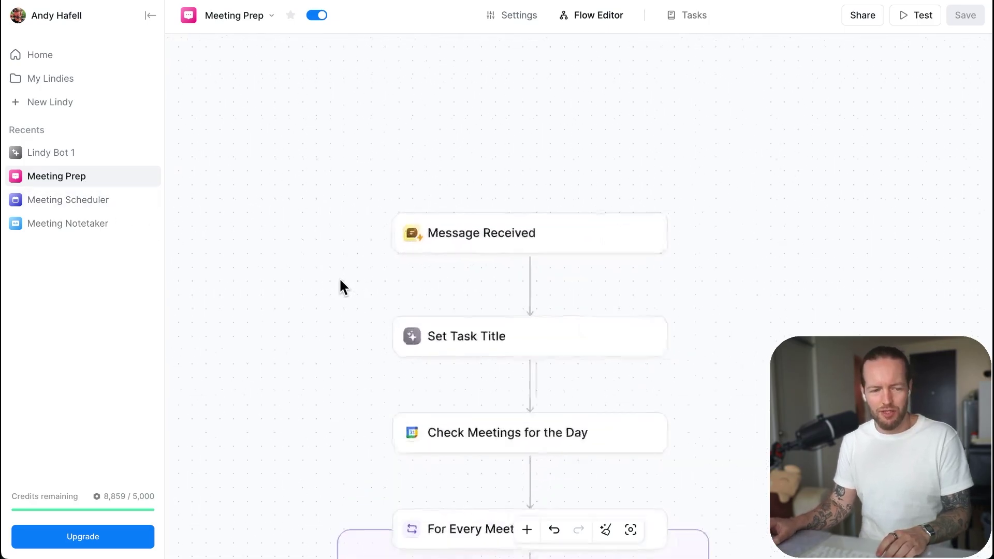
{"action": "scroll", "coordinate": [340, 281], "scroll_direction": "up", "scroll_amount": 2}
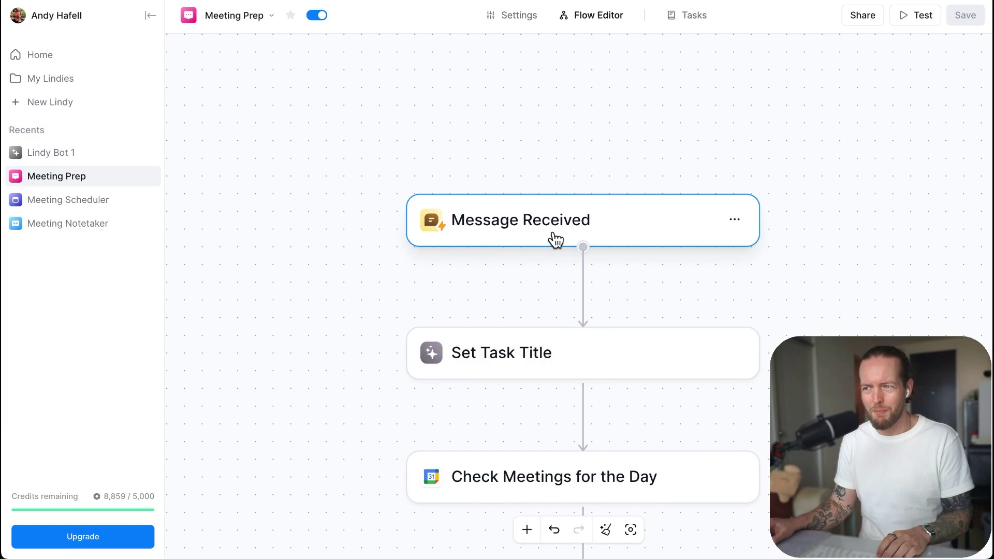
{"action": "left_click", "coordinate": [496, 224]}
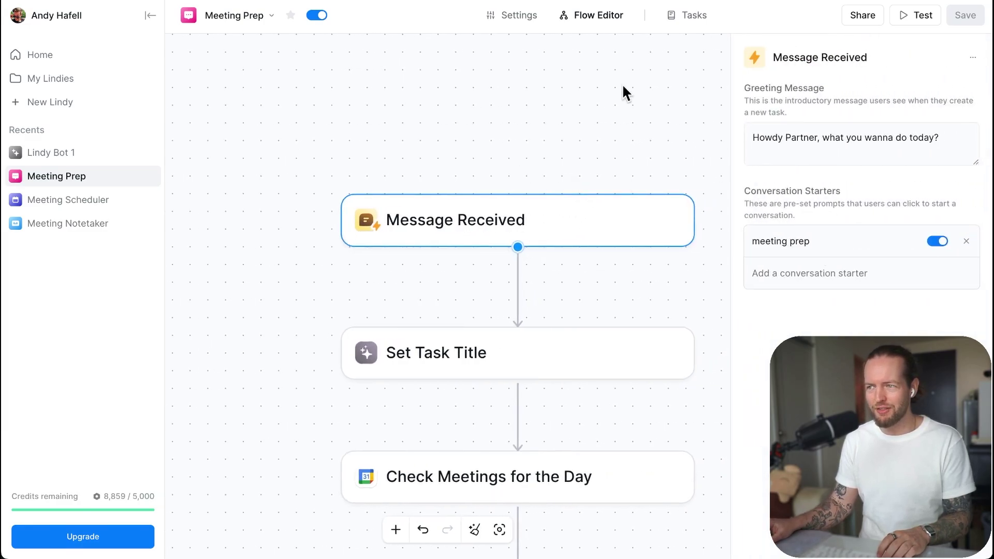
{"action": "left_click", "coordinate": [686, 17]}
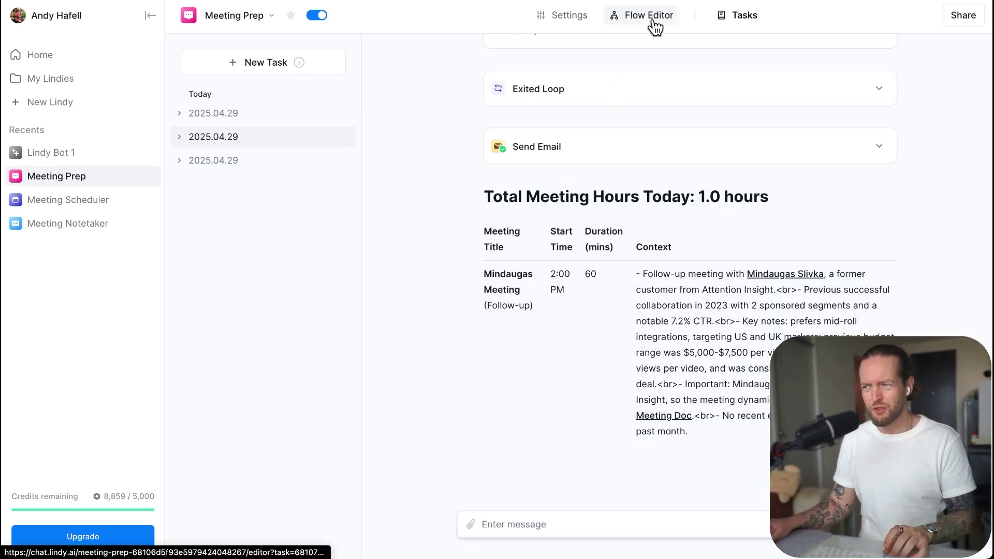
{"action": "left_click", "coordinate": [648, 18]}
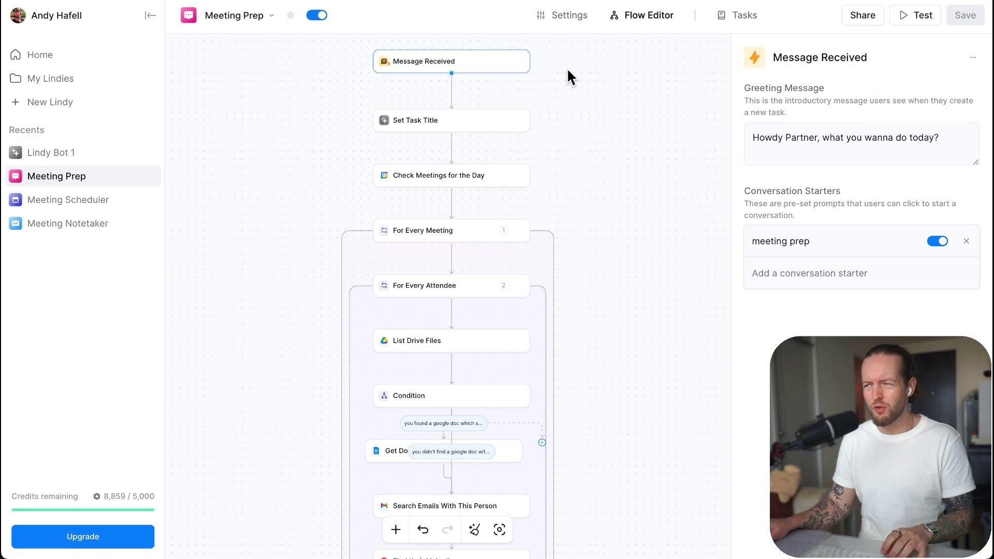
Step: Zoom and pan the Meeting Prep canvas, then select the For Every Meeting loop node
{"action": "scroll", "coordinate": [569, 93], "scroll_direction": "up", "scroll_amount": 1}
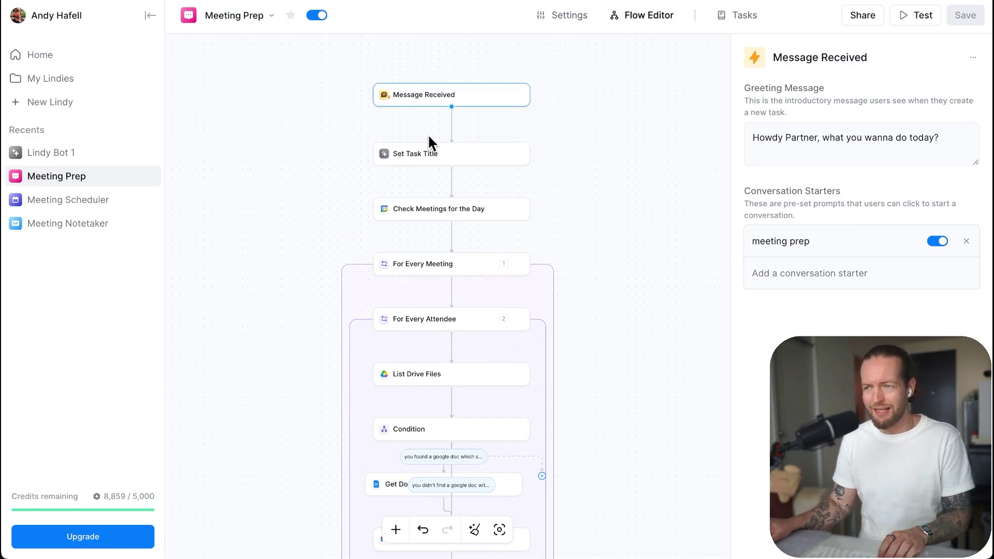
{"action": "scroll", "coordinate": [428, 135], "scroll_direction": "up", "scroll_amount": 5}
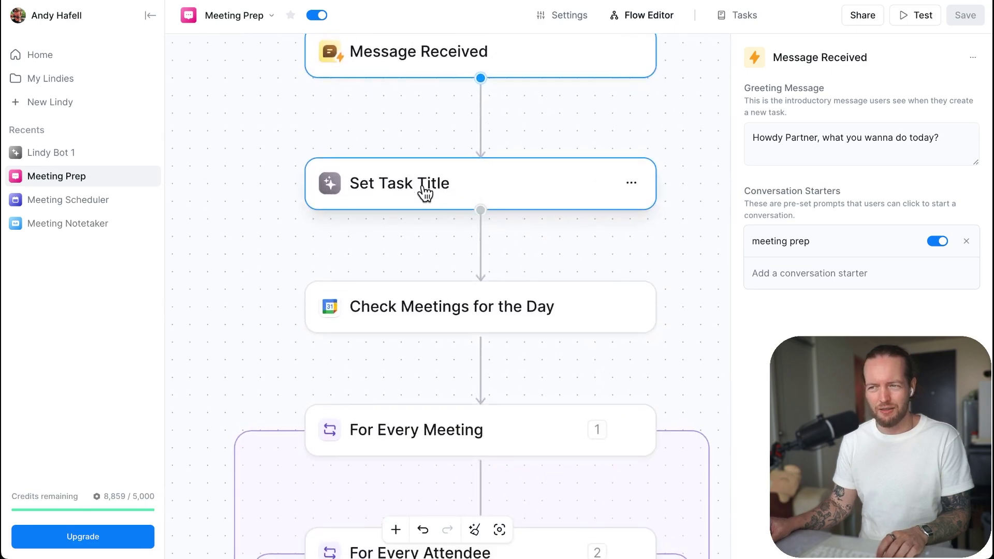
{"action": "scroll", "coordinate": [421, 256], "scroll_direction": "down", "scroll_amount": 3}
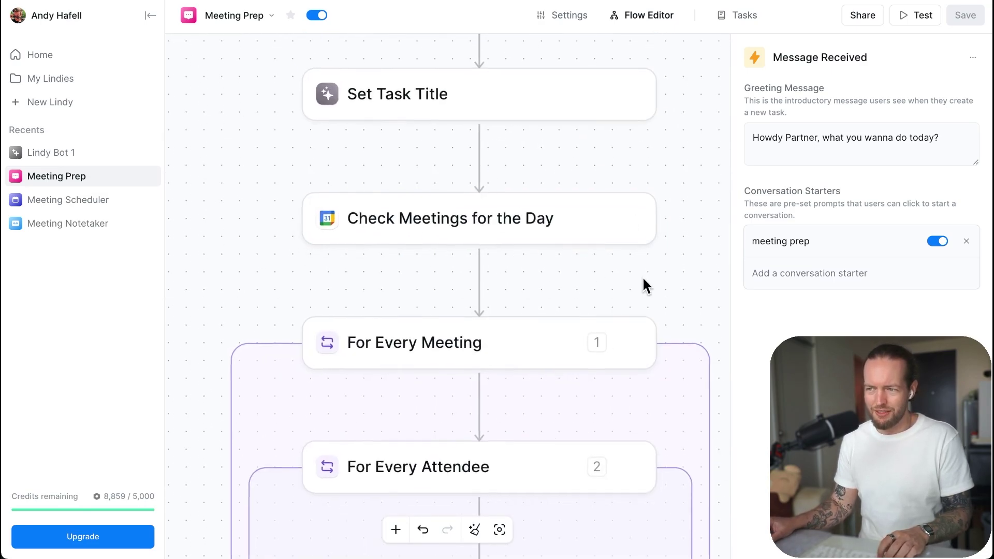
{"action": "scroll", "coordinate": [643, 275], "scroll_direction": "down", "scroll_amount": 3}
{"action": "scroll", "coordinate": [712, 385], "scroll_direction": "down", "scroll_amount": 5}
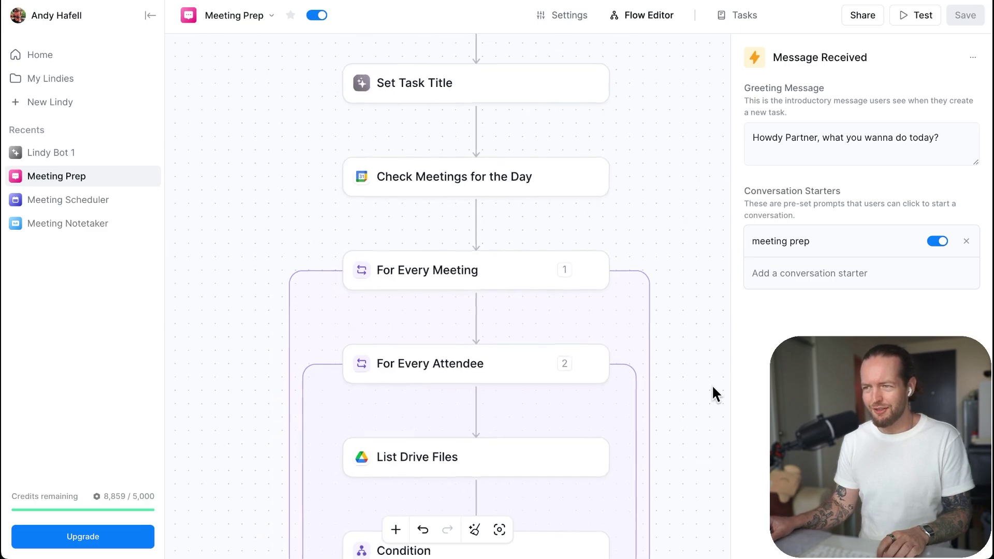
{"action": "scroll", "coordinate": [709, 387], "scroll_direction": "down", "scroll_amount": 3}
{"action": "scroll", "coordinate": [709, 387], "scroll_direction": "right", "scroll_amount": 2}
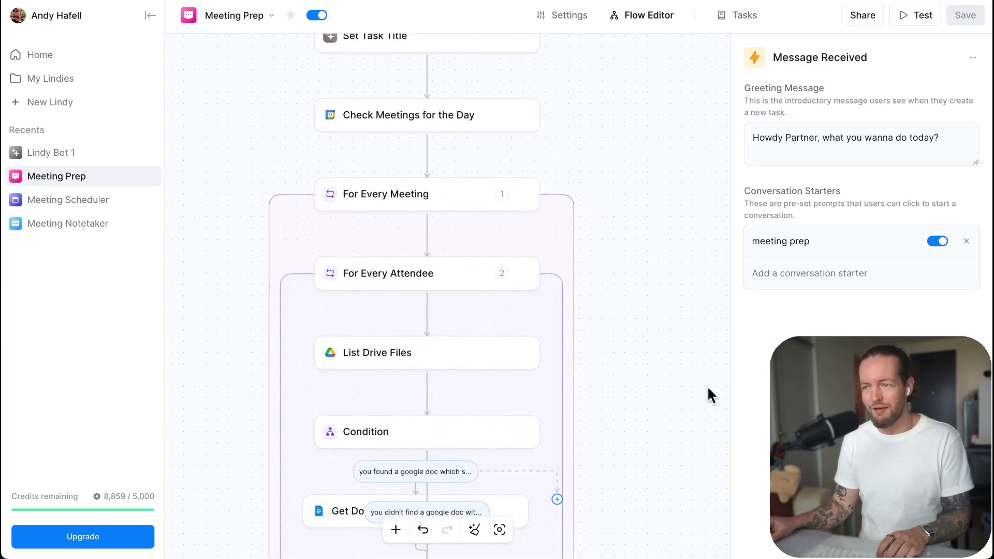
{"action": "left_click", "coordinate": [386, 185]}
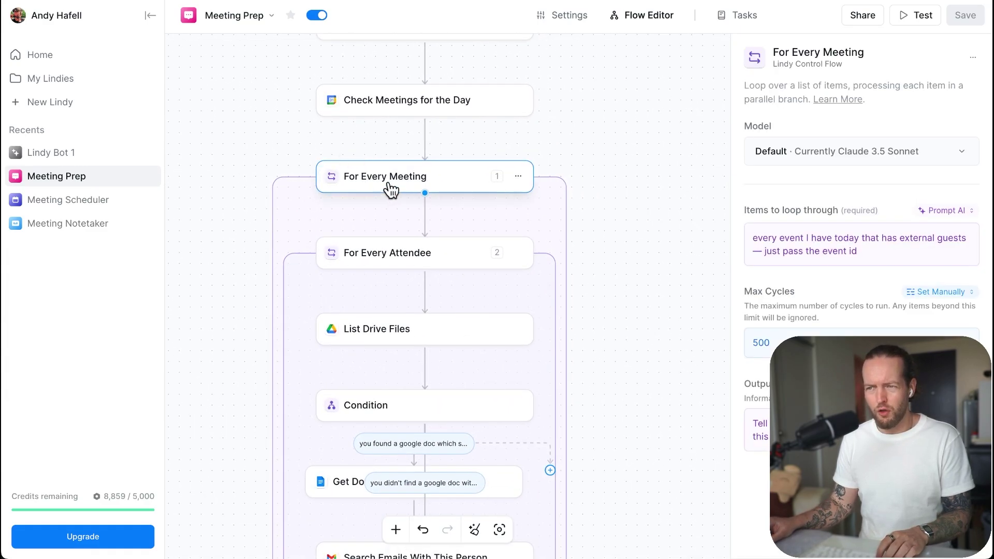
Step: Scroll through the For Every Meeting settings panel to see which events it loops over
{"action": "scroll", "coordinate": [400, 182], "scroll_direction": "down", "scroll_amount": 3}
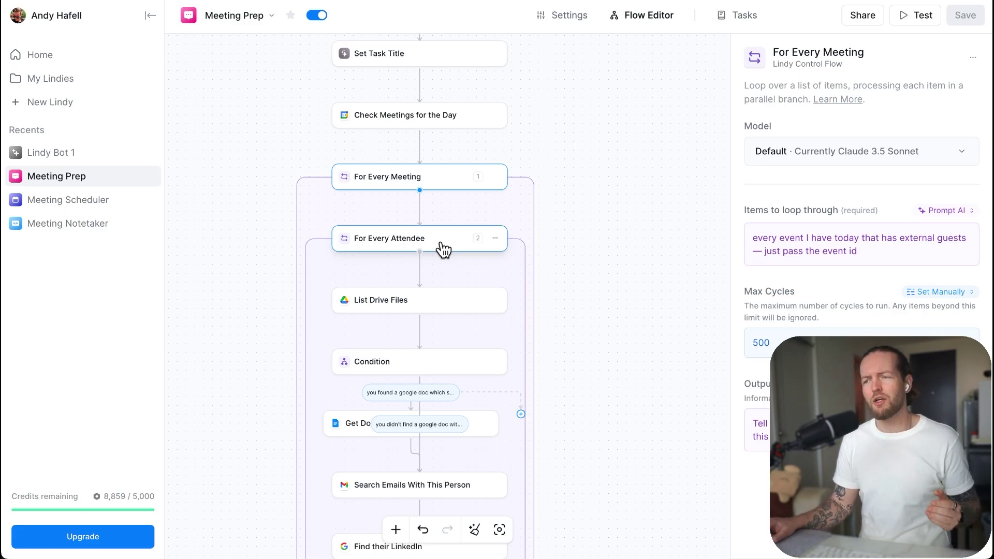
{"action": "scroll", "coordinate": [435, 254], "scroll_direction": "up", "scroll_amount": 1}
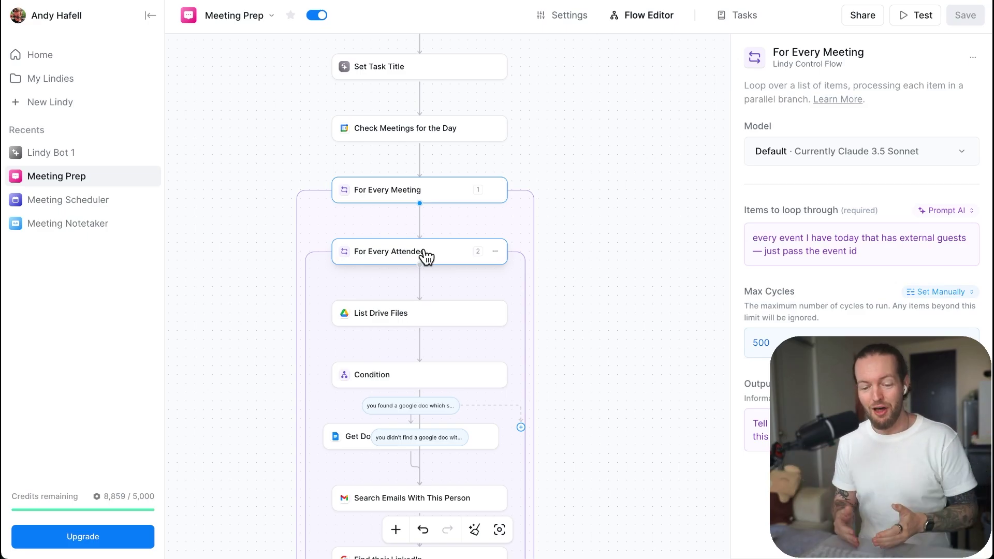
{"action": "scroll", "coordinate": [285, 265], "scroll_direction": "down", "scroll_amount": 4}
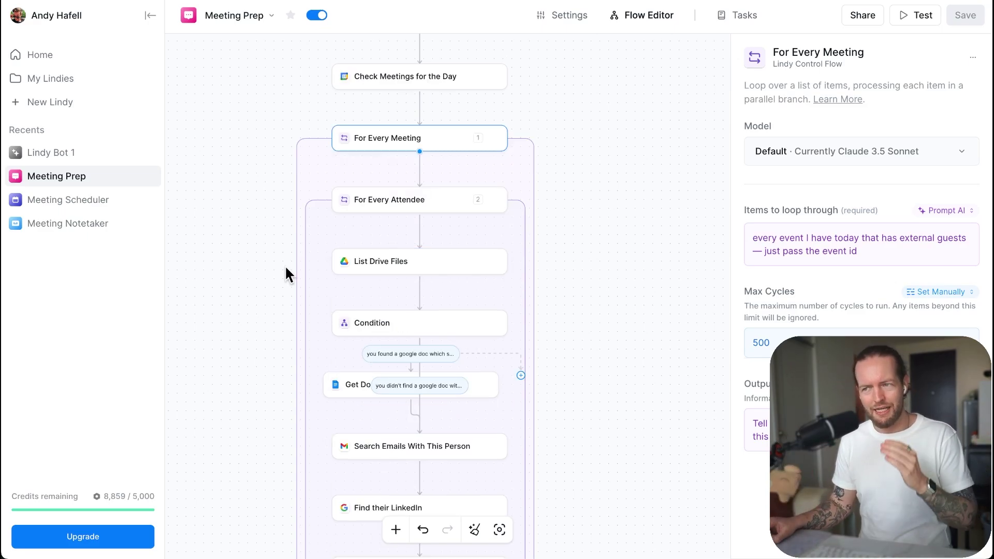
{"action": "scroll", "coordinate": [293, 272], "scroll_direction": "down", "scroll_amount": 2}
{"action": "scroll", "coordinate": [294, 272], "scroll_direction": "up", "scroll_amount": 5}
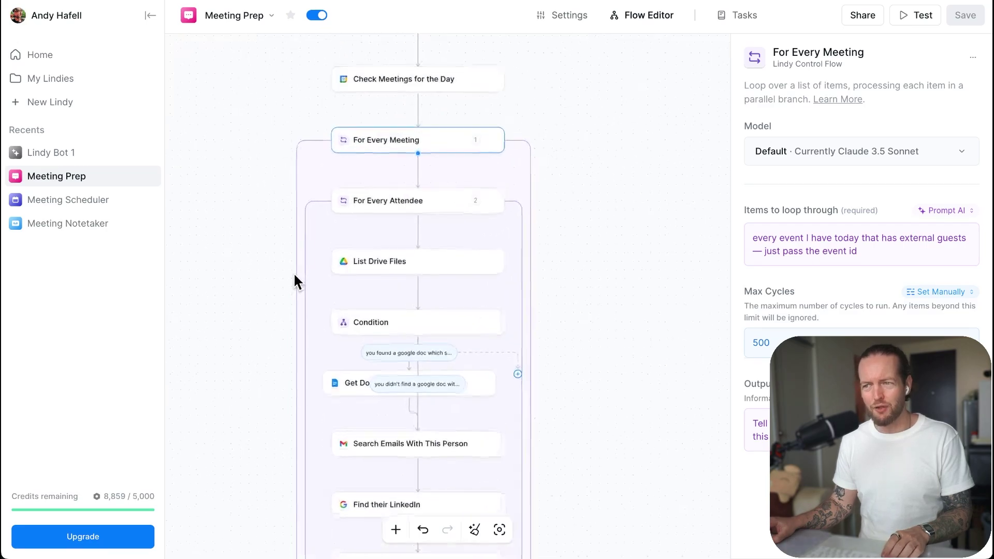
{"action": "scroll", "coordinate": [293, 272], "scroll_direction": "up", "scroll_amount": 2}
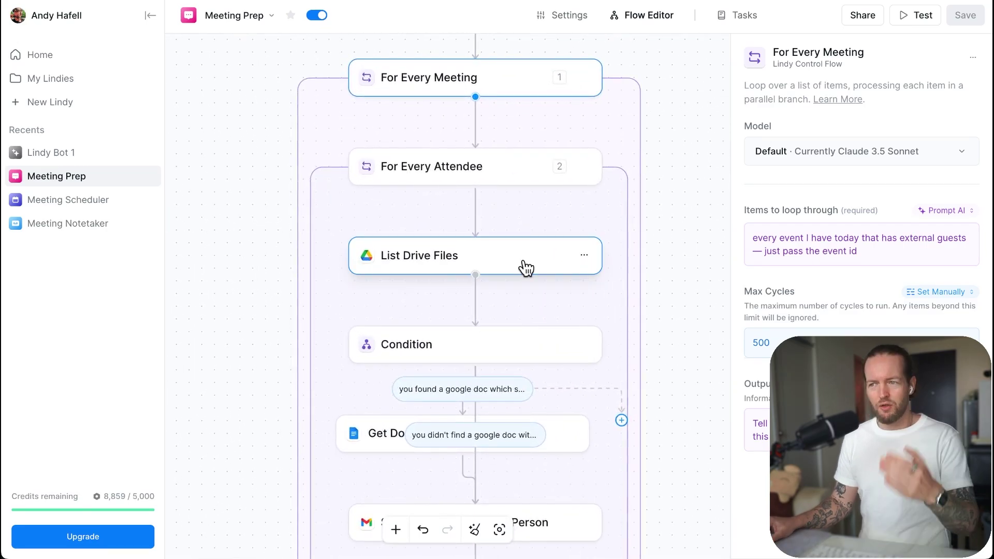
{"action": "scroll", "coordinate": [530, 267], "scroll_direction": "down", "scroll_amount": 3}
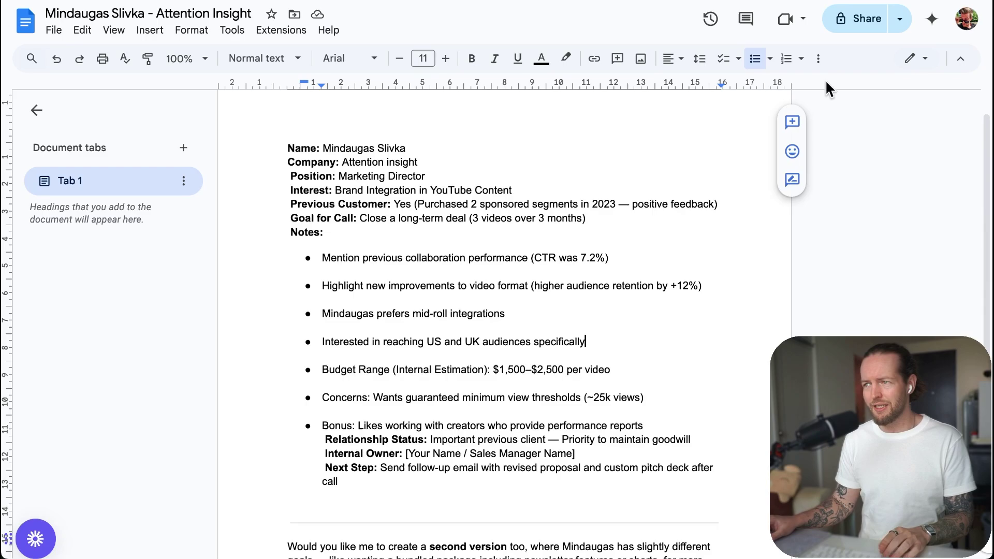
{"action": "scroll", "coordinate": [690, 284], "scroll_direction": "up", "scroll_amount": 1}
{"action": "scroll", "coordinate": [690, 284], "scroll_direction": "down", "scroll_amount": 5}
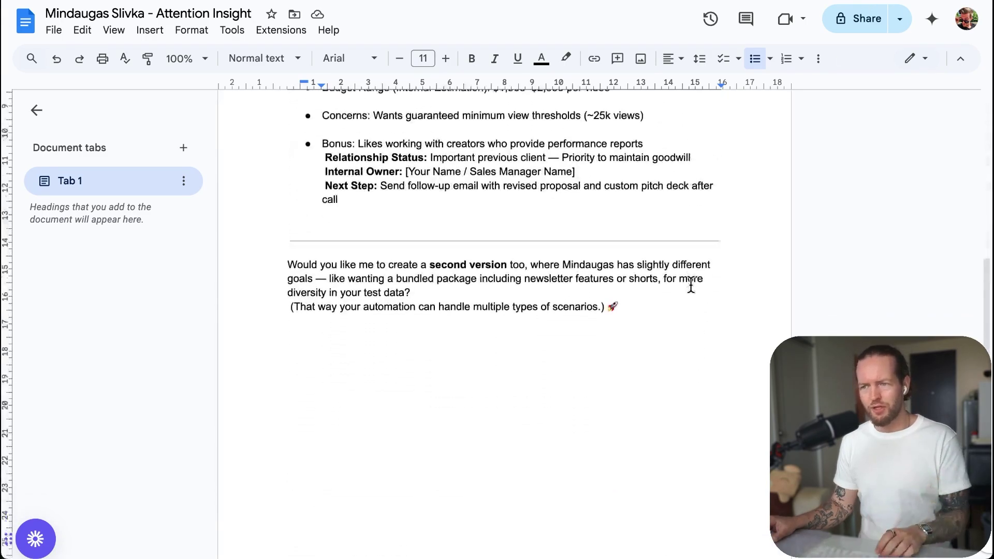
{"action": "scroll", "coordinate": [690, 287], "scroll_direction": "up", "scroll_amount": 6}
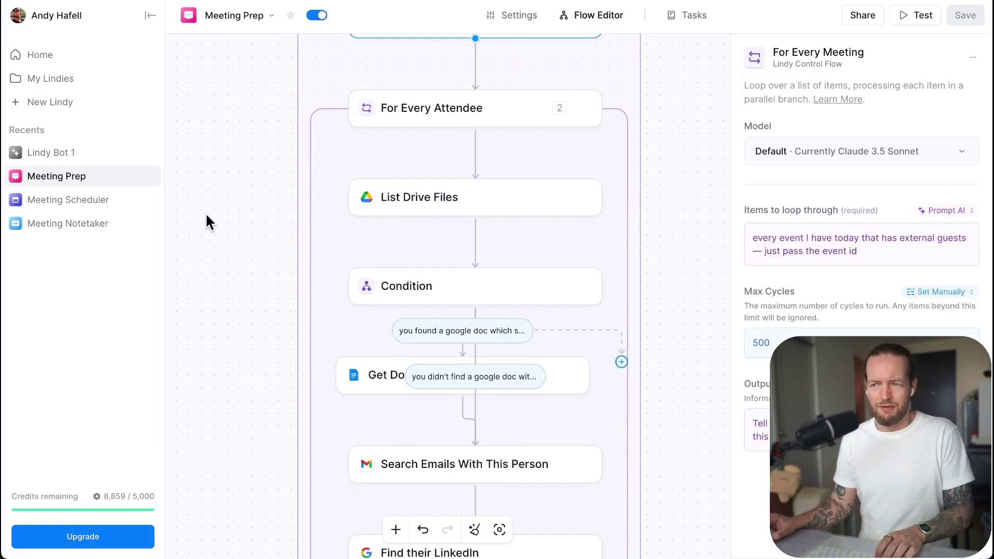
Step: Scroll the canvas past Exit Loop to the final Send Message step, nudging Get Document
{"action": "scroll", "coordinate": [249, 239], "scroll_direction": "down", "scroll_amount": 5}
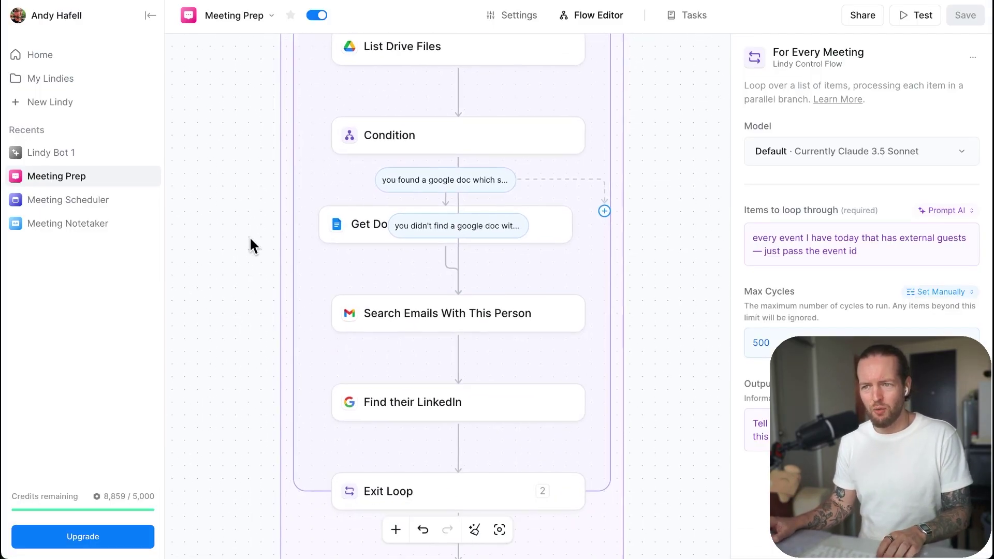
{"action": "mouse_move", "coordinate": [372, 214]}
{"action": "left_mouse_down"}
{"action": "mouse_move", "coordinate": [259, 195]}
{"action": "mouse_move", "coordinate": [391, 207]}
{"action": "left_mouse_up"}
{"action": "scroll", "coordinate": [471, 293], "scroll_direction": "down", "scroll_amount": 2}
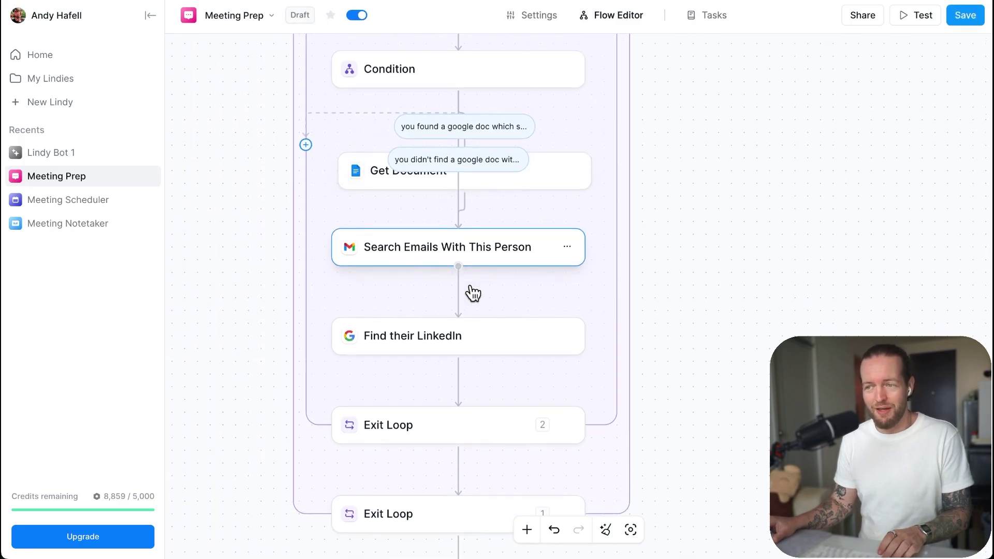
{"action": "scroll", "coordinate": [420, 321], "scroll_direction": "down", "scroll_amount": 2}
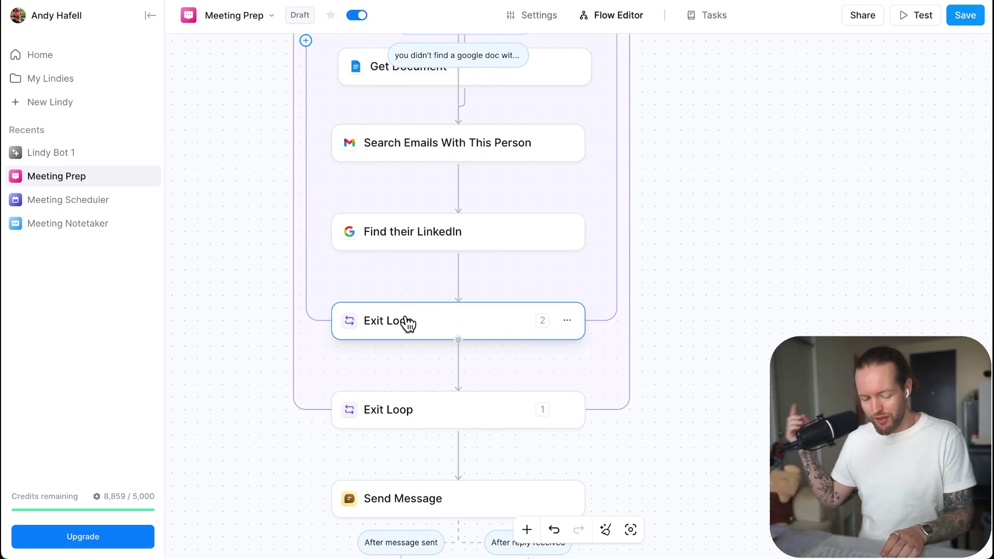
{"action": "scroll", "coordinate": [408, 322], "scroll_direction": "down", "scroll_amount": 3}
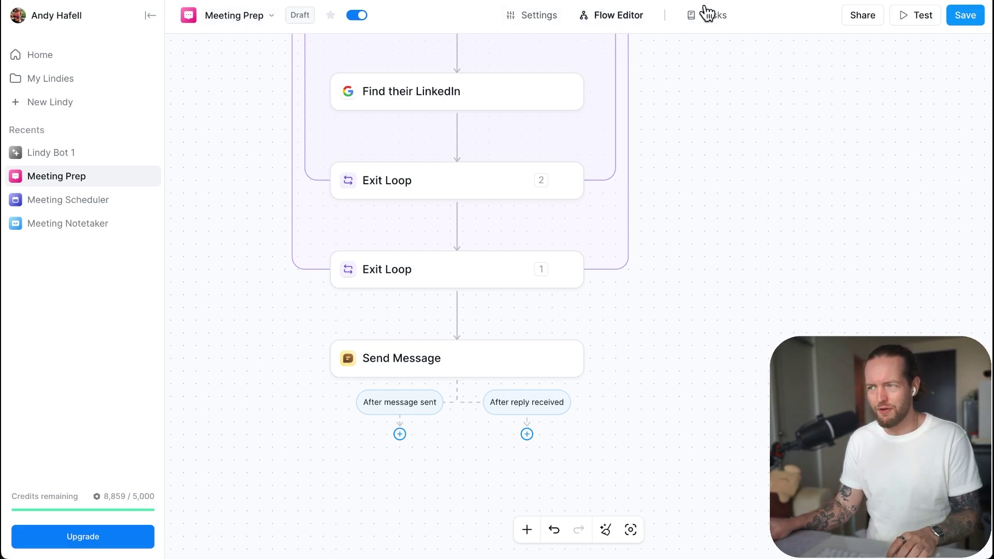
Step: Open a past Meeting Prep run, highlight its 'meeting prep?' message, and scroll to the Total Meeting Hours table
{"action": "left_click", "coordinate": [720, 21]}
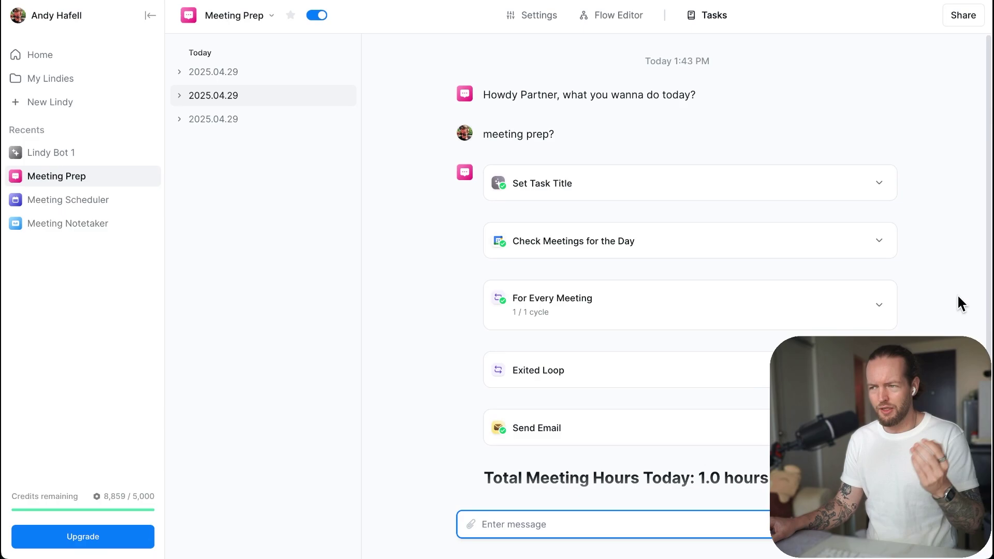
{"action": "scroll", "coordinate": [960, 285], "scroll_direction": "down", "scroll_amount": 1}
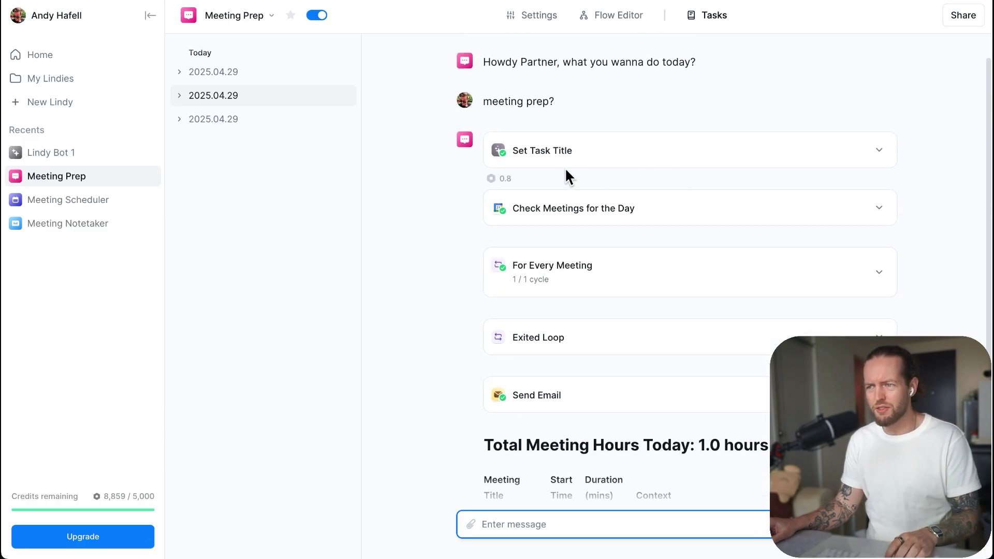
{"action": "left_click_drag", "start_coordinate": [557, 102], "coordinate": [491, 102]}
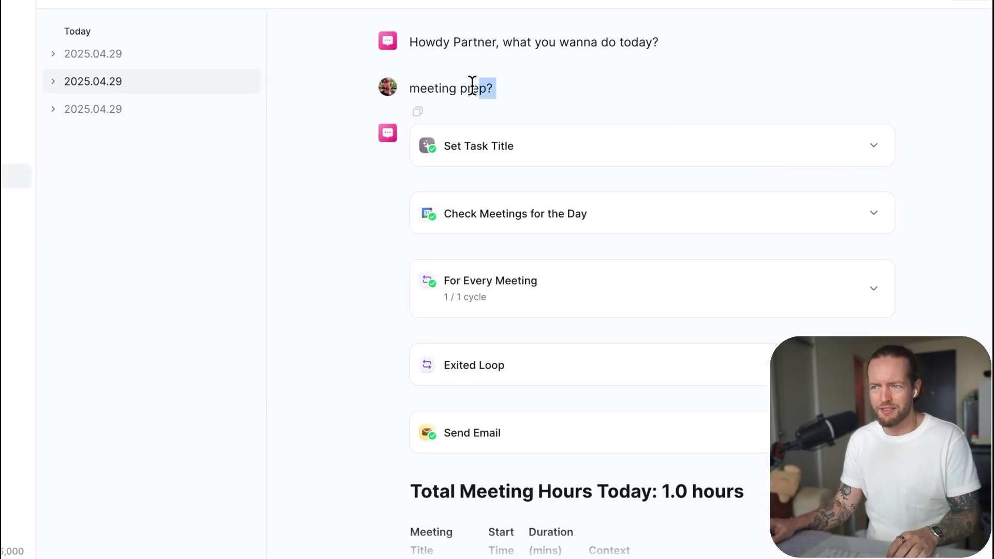
{"action": "left_click_drag", "start_coordinate": [418, 88], "coordinate": [410, 89]}
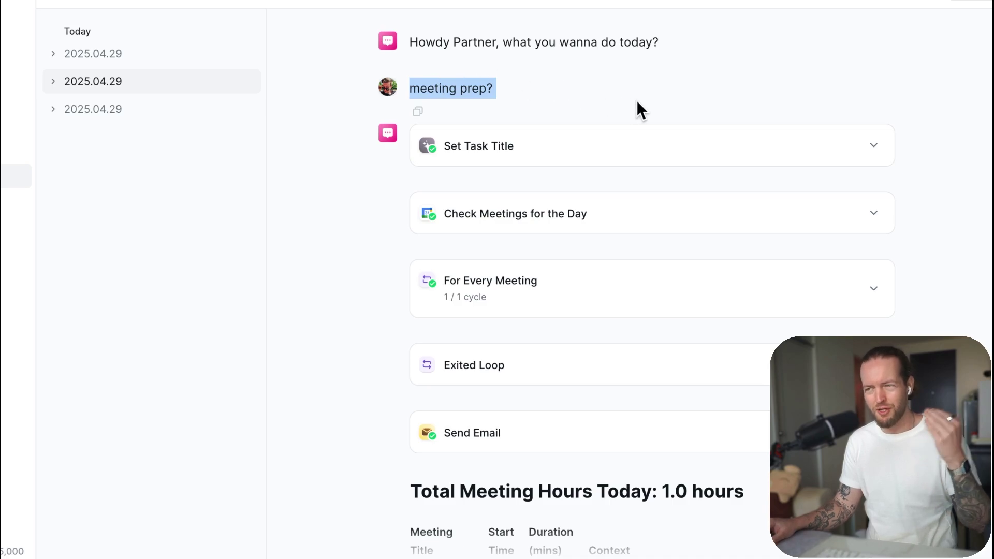
{"action": "left_click", "coordinate": [918, 219]}
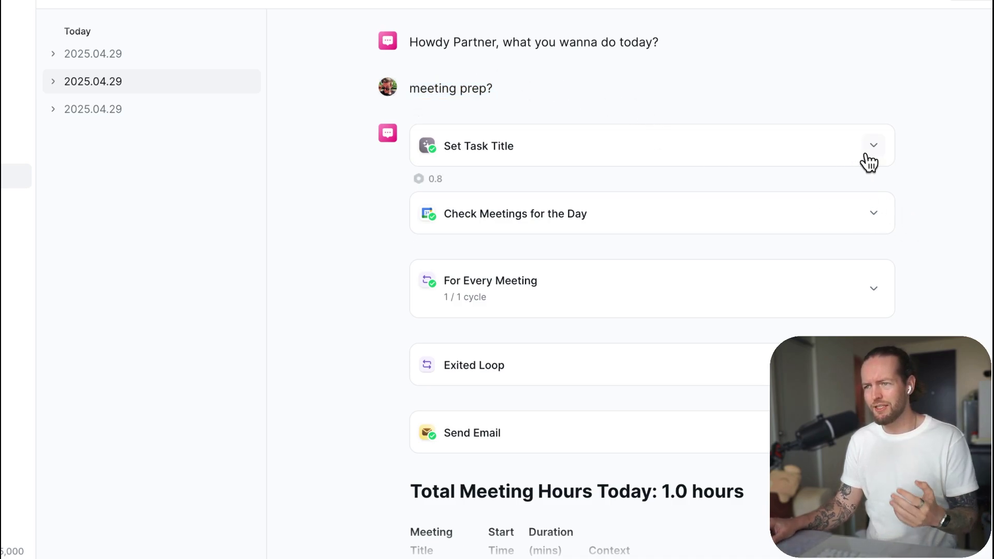
{"action": "scroll", "coordinate": [894, 178], "scroll_direction": "down", "scroll_amount": 3}
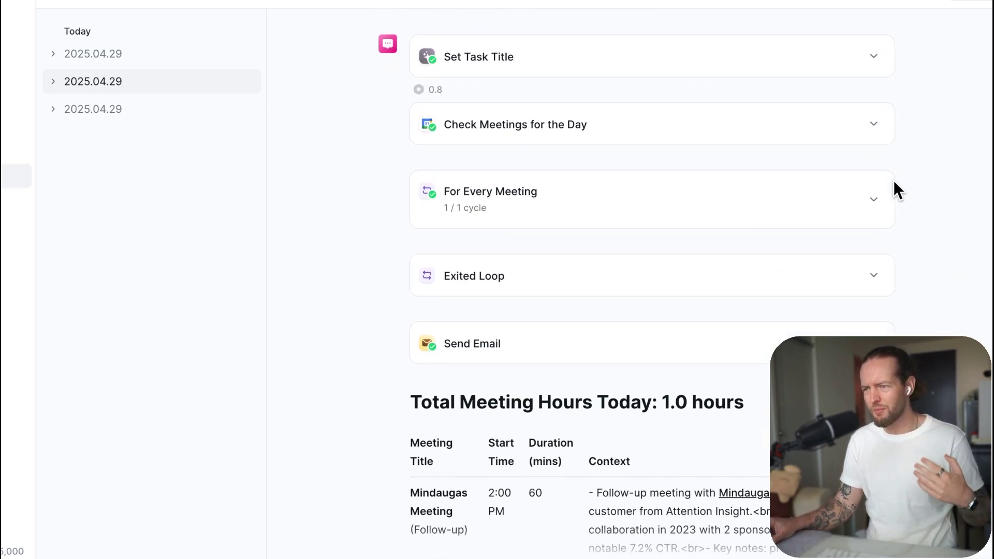
{"action": "scroll", "coordinate": [893, 180], "scroll_direction": "down", "scroll_amount": 3}
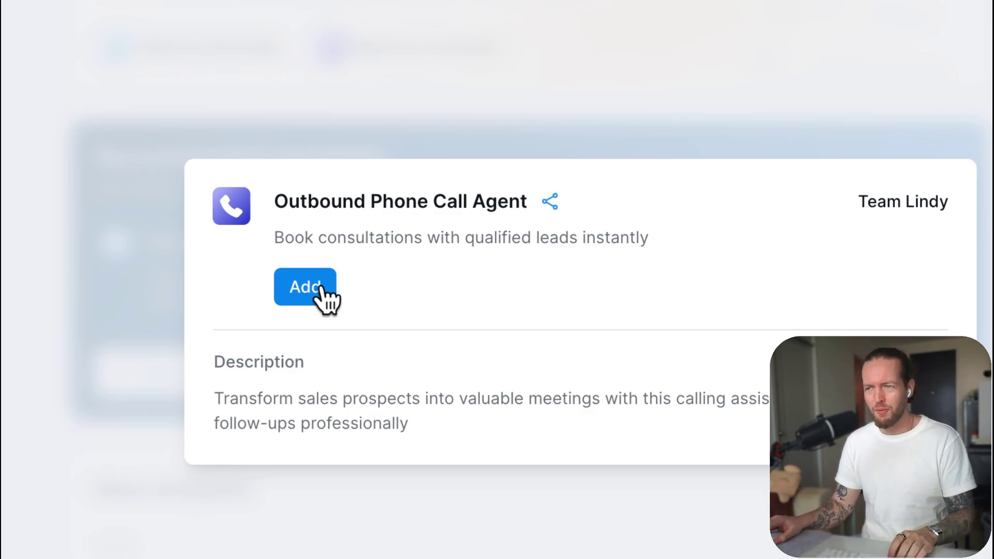
Step: Add the Outbound Phone Call Agent template to your agents
{"action": "left_click", "coordinate": [320, 288]}
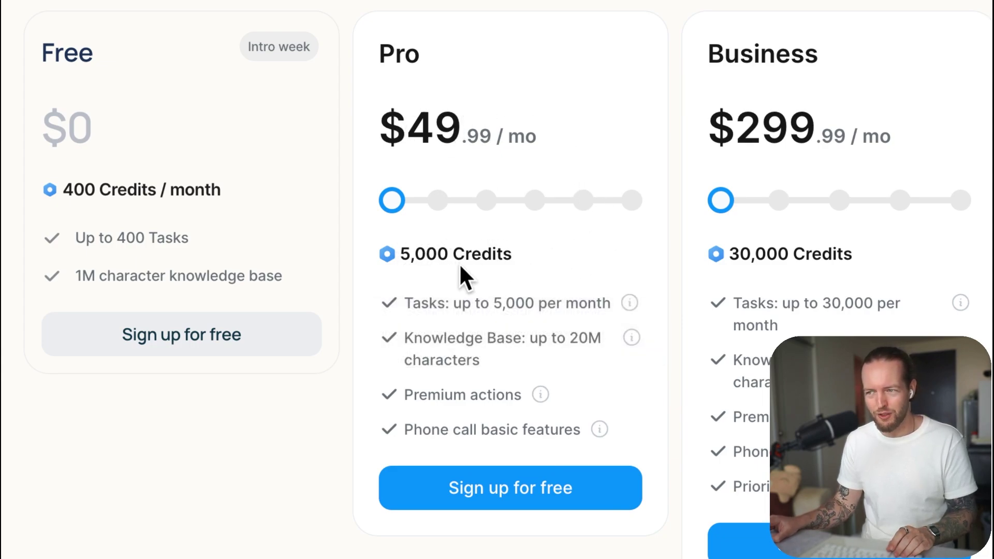
Step: Highlight the Pro plan's 5,000 tasks per month limit and 20M-character knowledge base
{"action": "left_click_drag", "start_coordinate": [489, 303], "coordinate": [608, 302]}
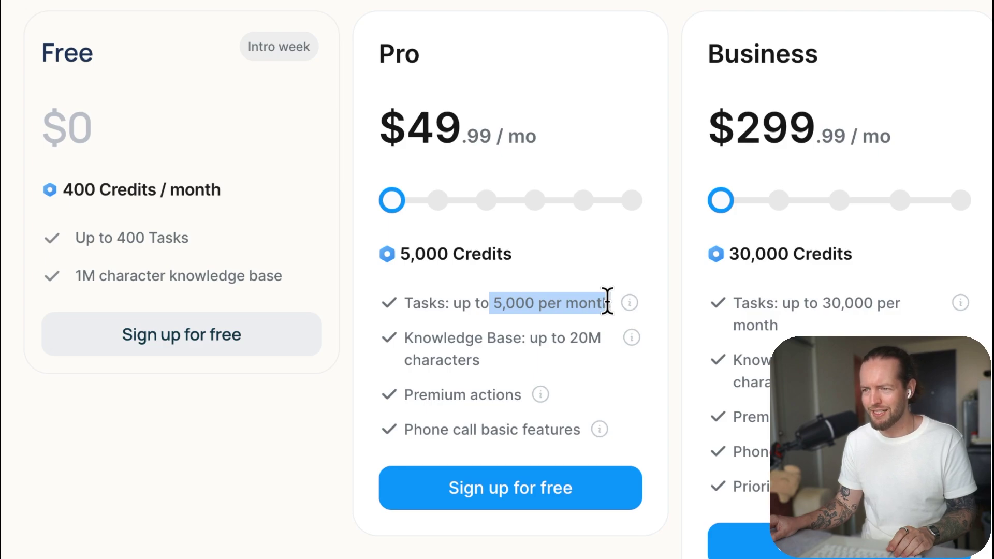
{"action": "left_click", "coordinate": [566, 357]}
{"action": "left_click_drag", "start_coordinate": [570, 338], "coordinate": [497, 350]}
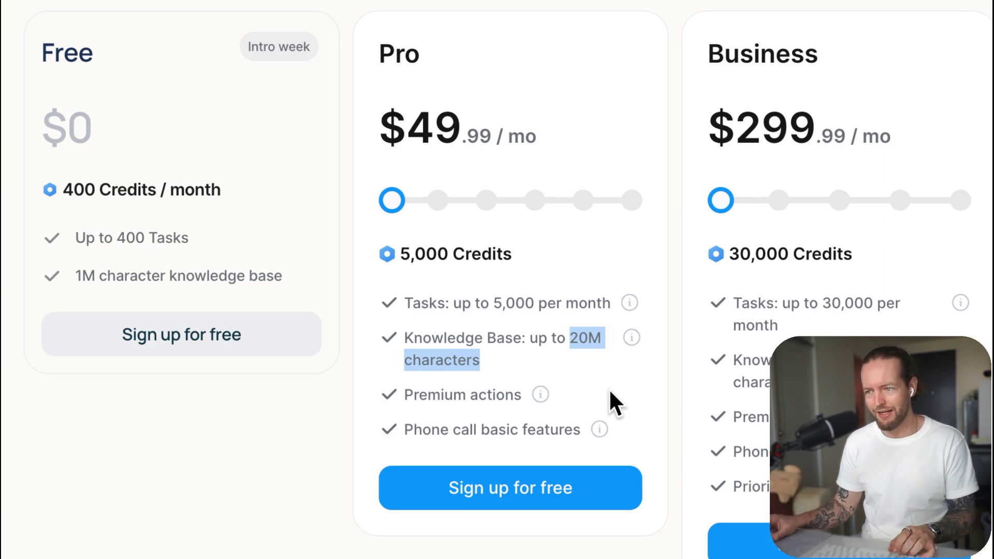
Step: Scroll to the Business and Custom tiers and move the Pro credits slider to the next tier
{"action": "scroll", "coordinate": [646, 402], "scroll_direction": "down", "scroll_amount": 2}
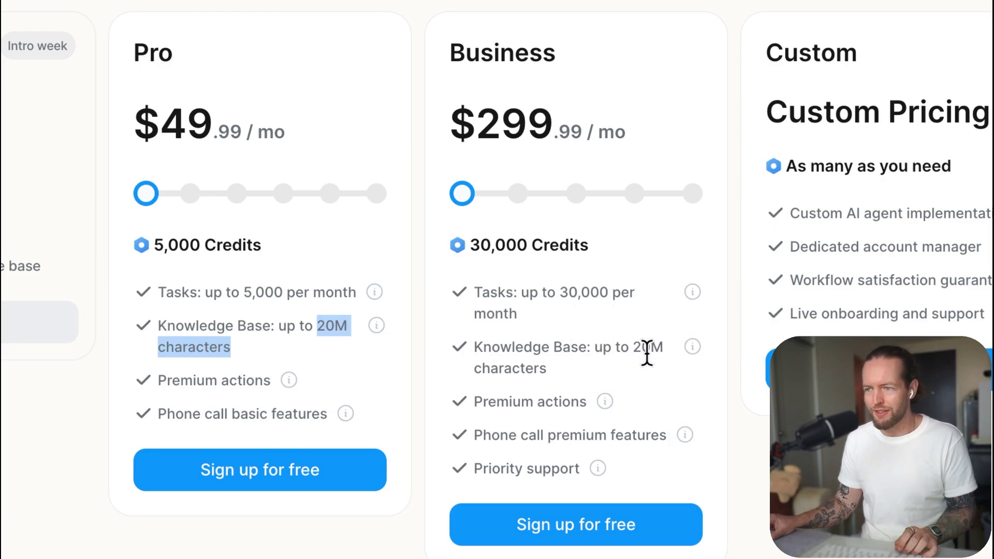
{"action": "scroll", "coordinate": [660, 373], "scroll_direction": "down", "scroll_amount": 2}
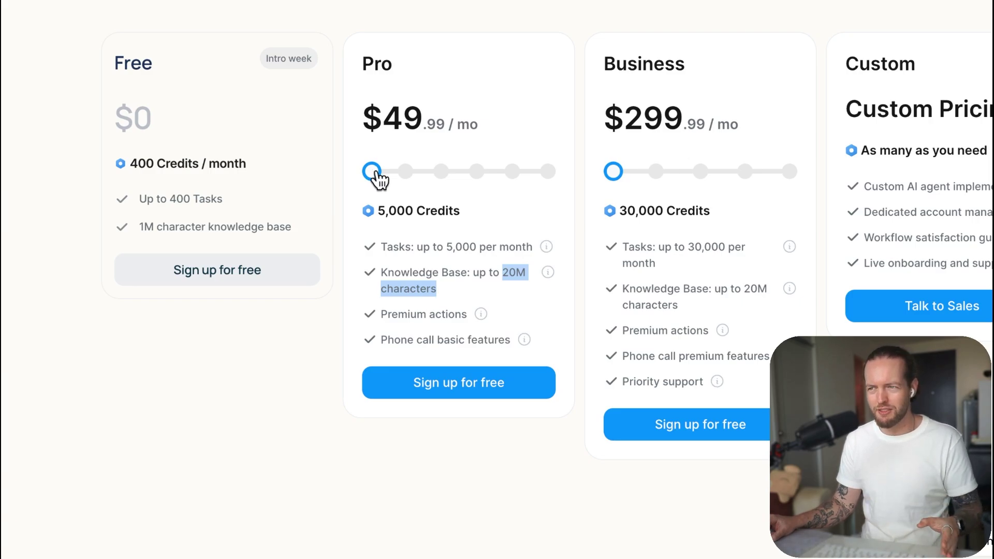
{"action": "mouse_move", "coordinate": [373, 177]}
{"action": "left_mouse_down"}
{"action": "mouse_move", "coordinate": [549, 185]}
{"action": "mouse_move", "coordinate": [372, 182]}
{"action": "left_mouse_up"}
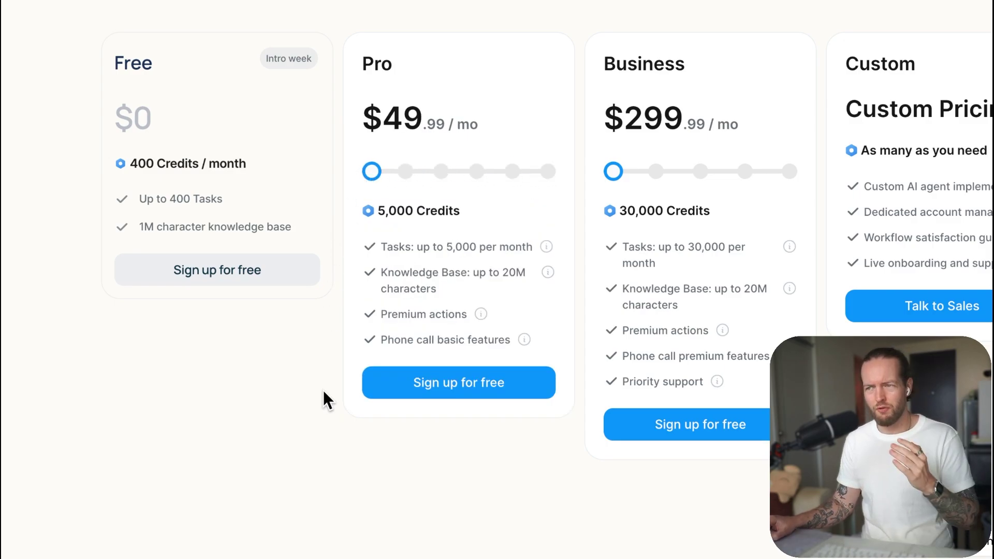